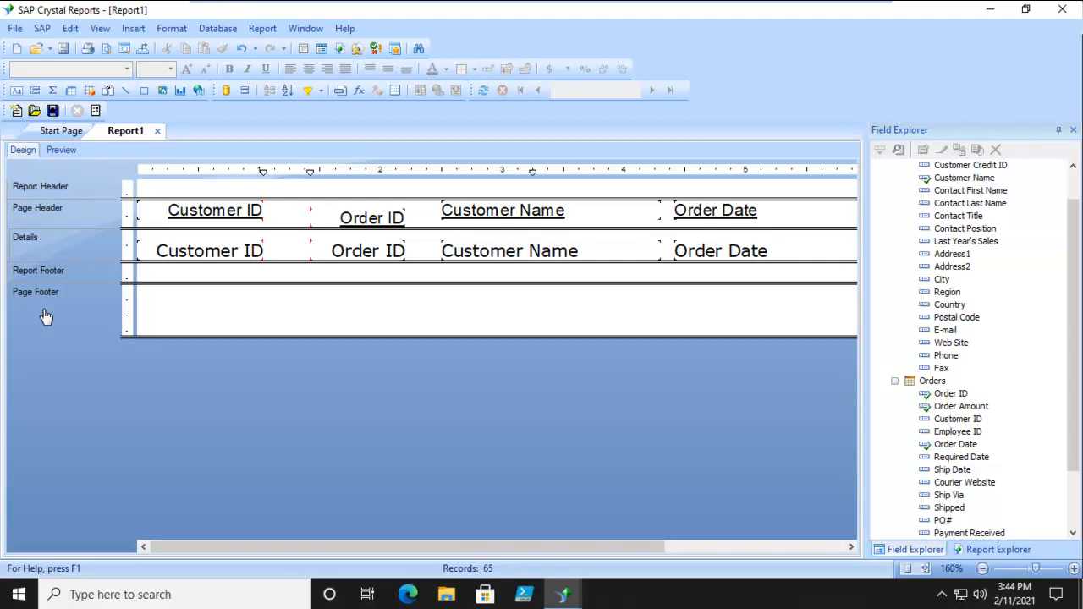
# Preview the report's order rows and switch between preview and design views to compare them
pyautogui.click(61, 150)
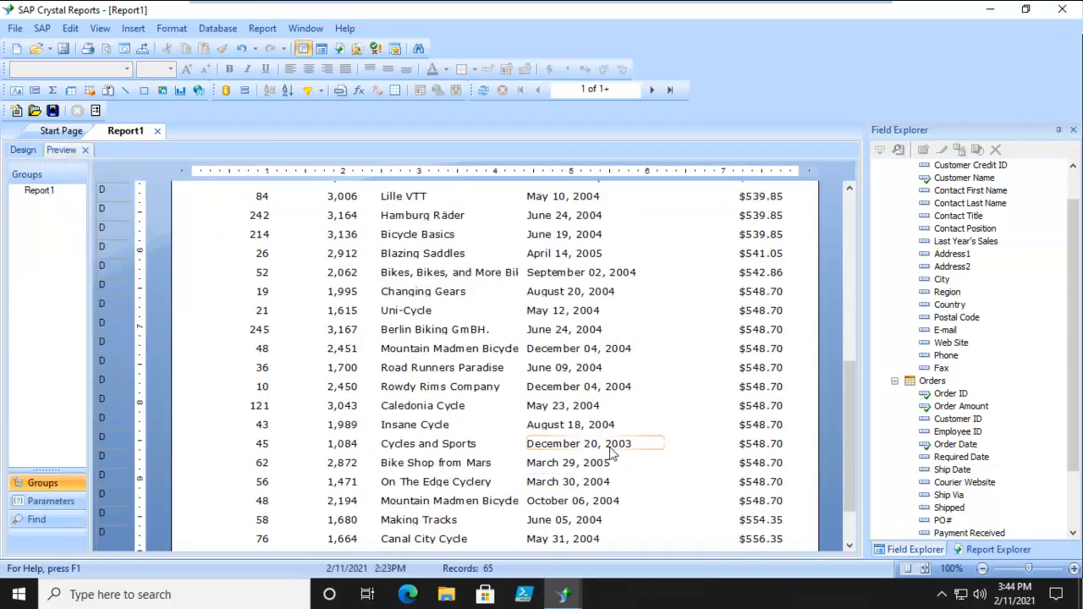
pyautogui.scroll(8, 611, 446)
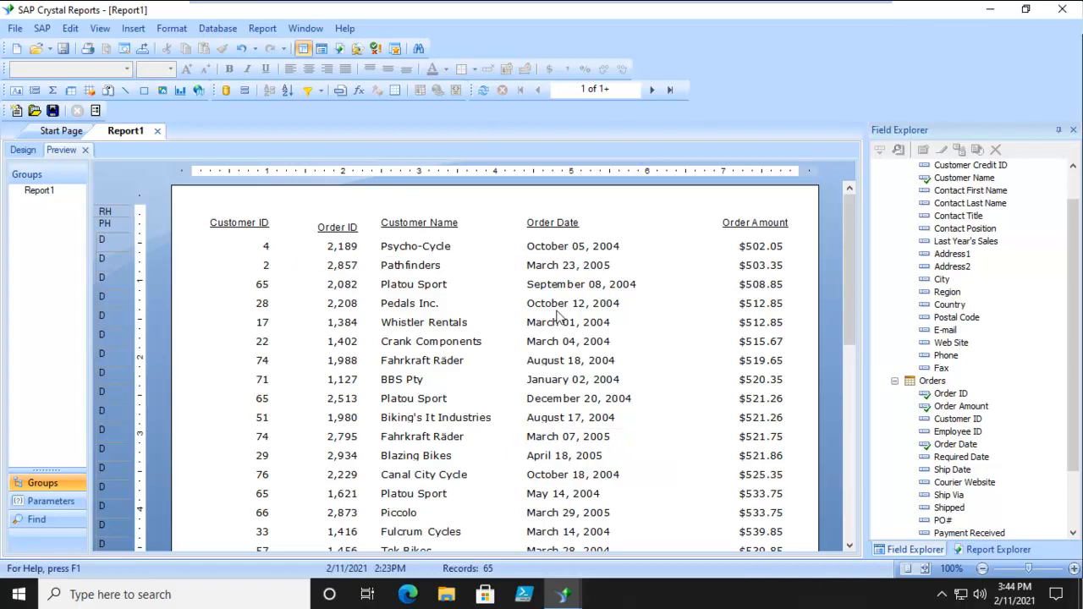
pyautogui.scroll(-8, 558, 318)
pyautogui.scroll(6, 559, 317)
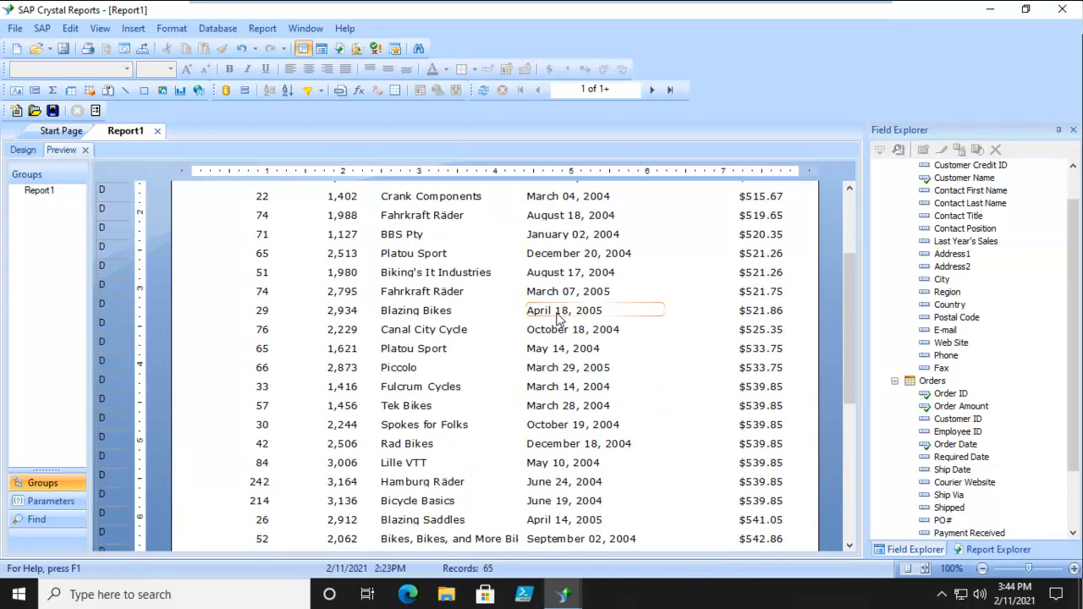
pyautogui.scroll(3, 557, 317)
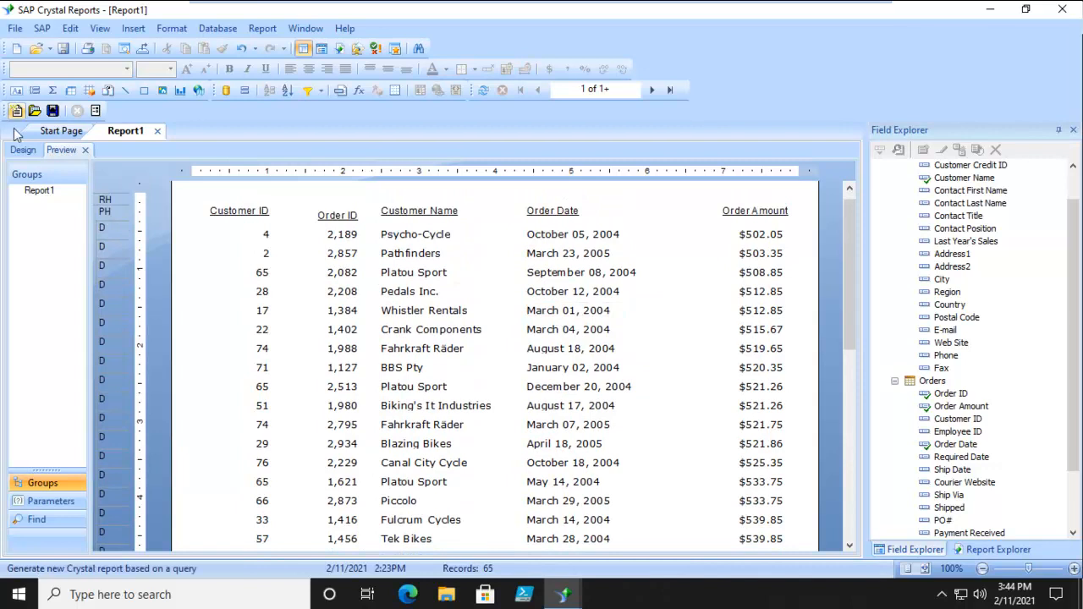
pyautogui.click(25, 153)
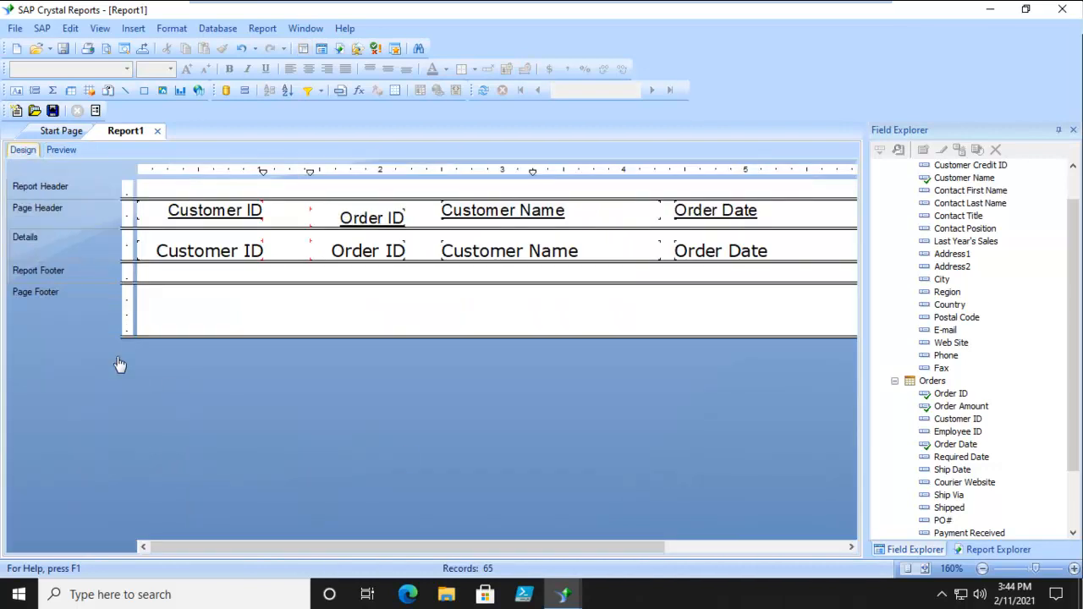
pyautogui.click(61, 151)
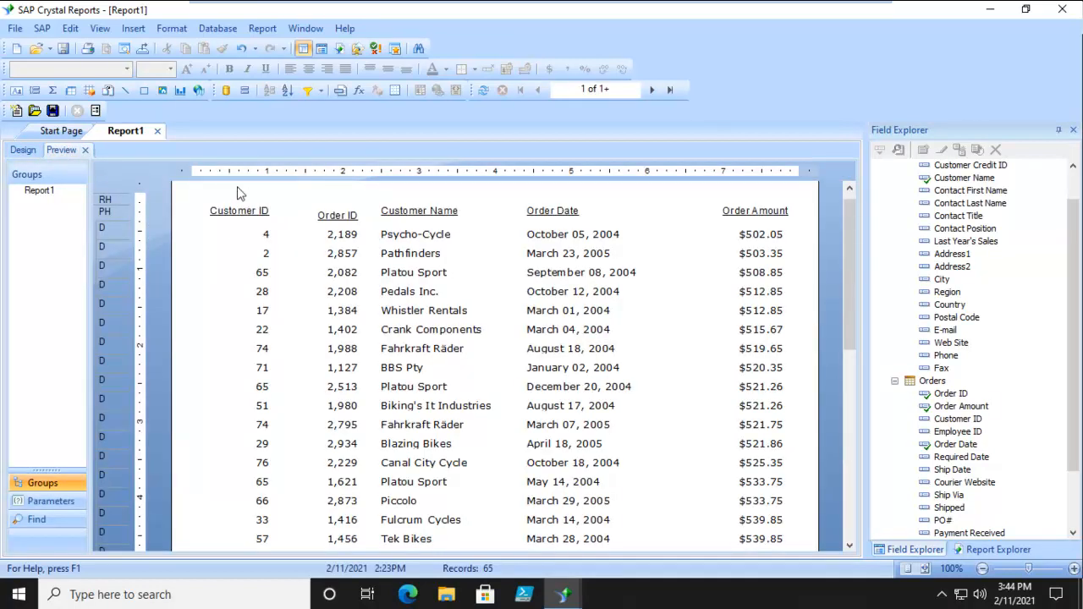
pyautogui.click(23, 150)
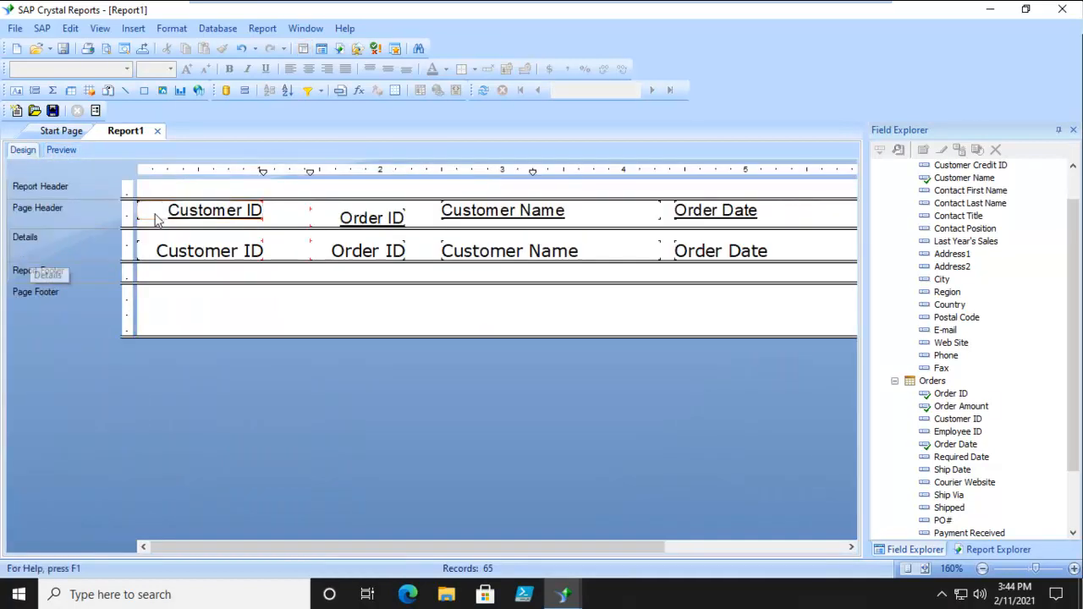
# Enlarge the Report Header section and add a text object reading "Annual Sales Report" in it
pyautogui.moveTo(127, 198); pyautogui.dragTo(113, 260)
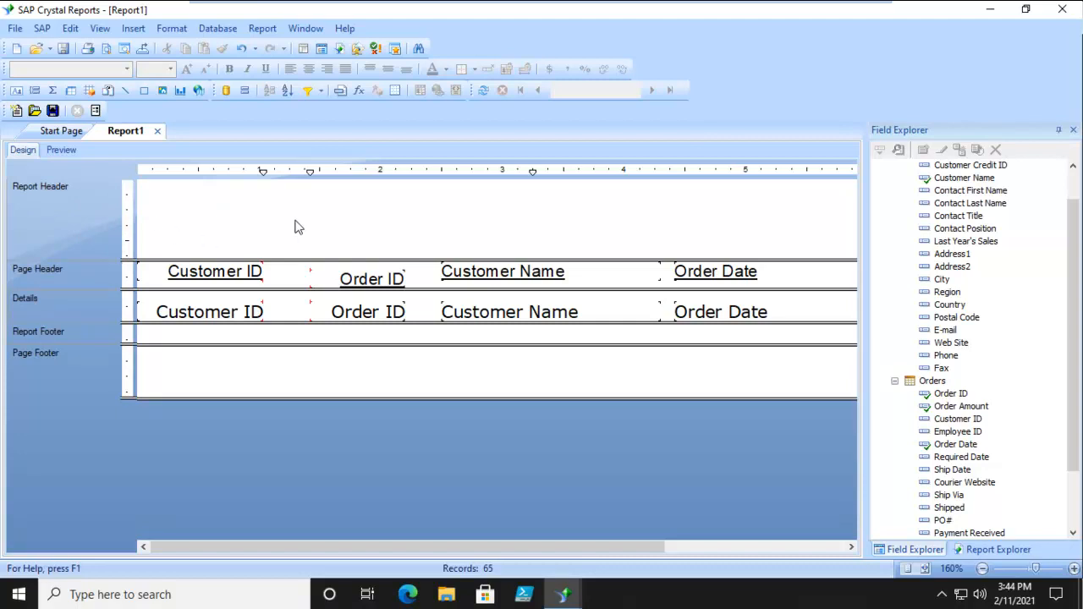
pyautogui.click(17, 91)
pyautogui.moveTo(147, 190); pyautogui.dragTo(522, 238)
pyautogui.write('Ann')
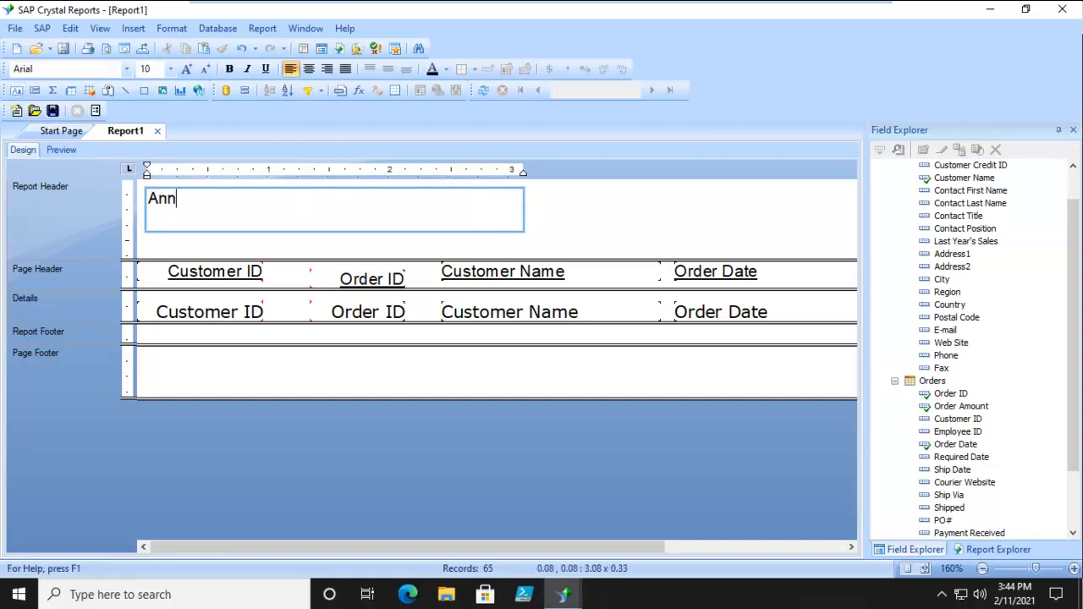
pyautogui.write('ual Sales Reports')
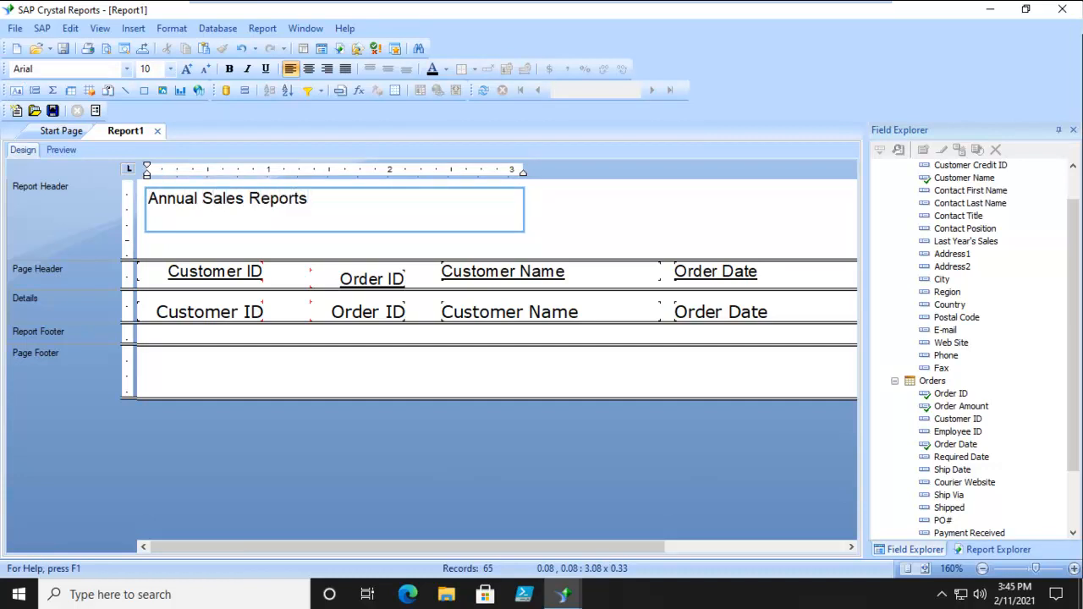
pyautogui.click(167, 225)
pyautogui.click(565, 212)
# Shrink the title text box to a single line and set the title's font size to 14
pyautogui.click(485, 223)
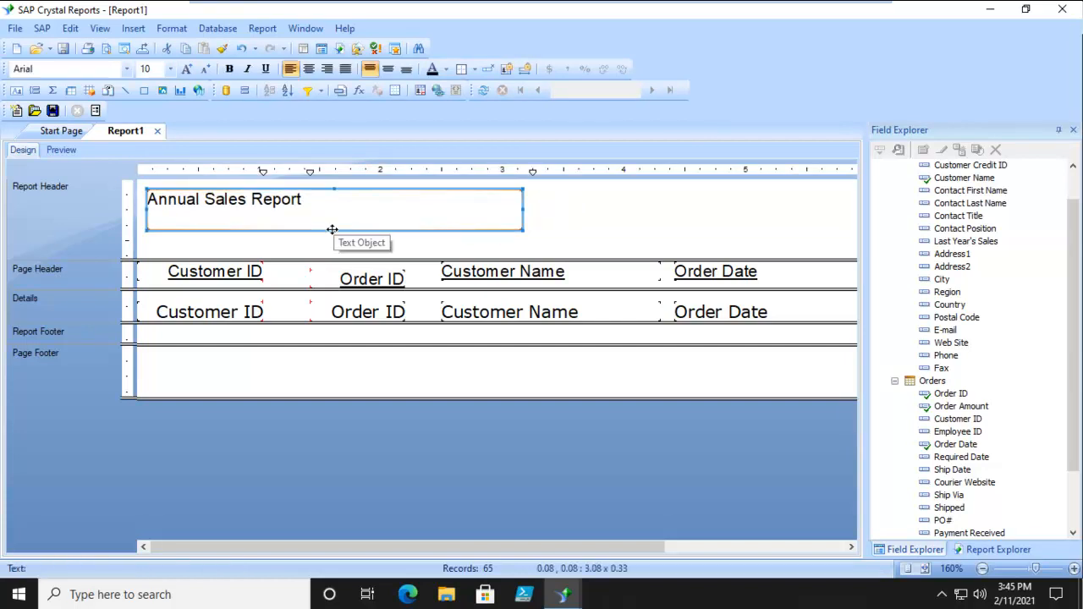
pyautogui.moveTo(334, 229); pyautogui.dragTo(333, 201)
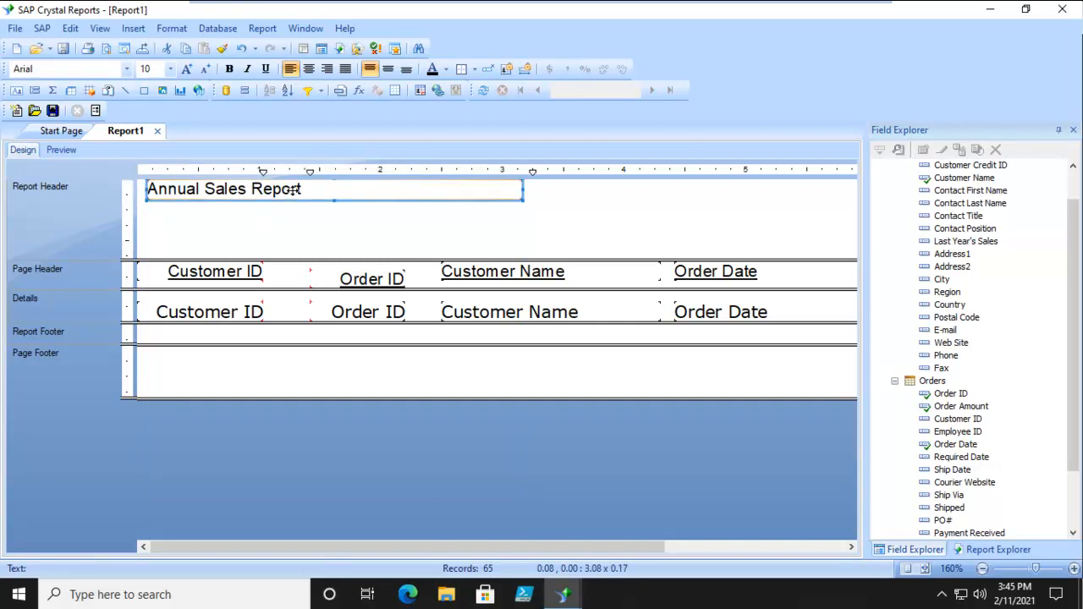
pyautogui.doubleClick(301, 189)
pyautogui.tripleClick(318, 188)
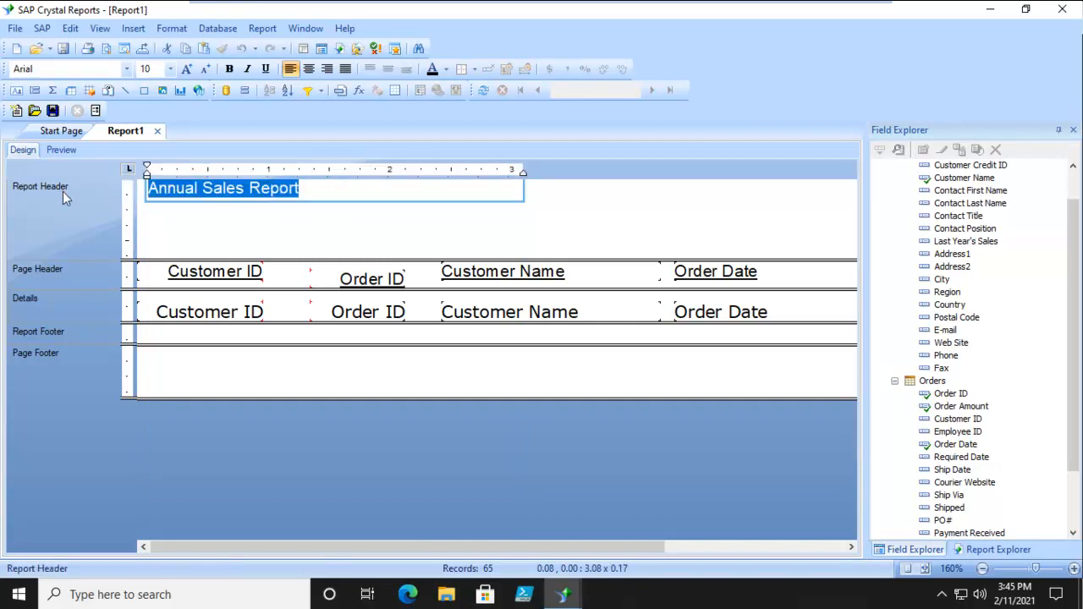
pyautogui.click(170, 69)
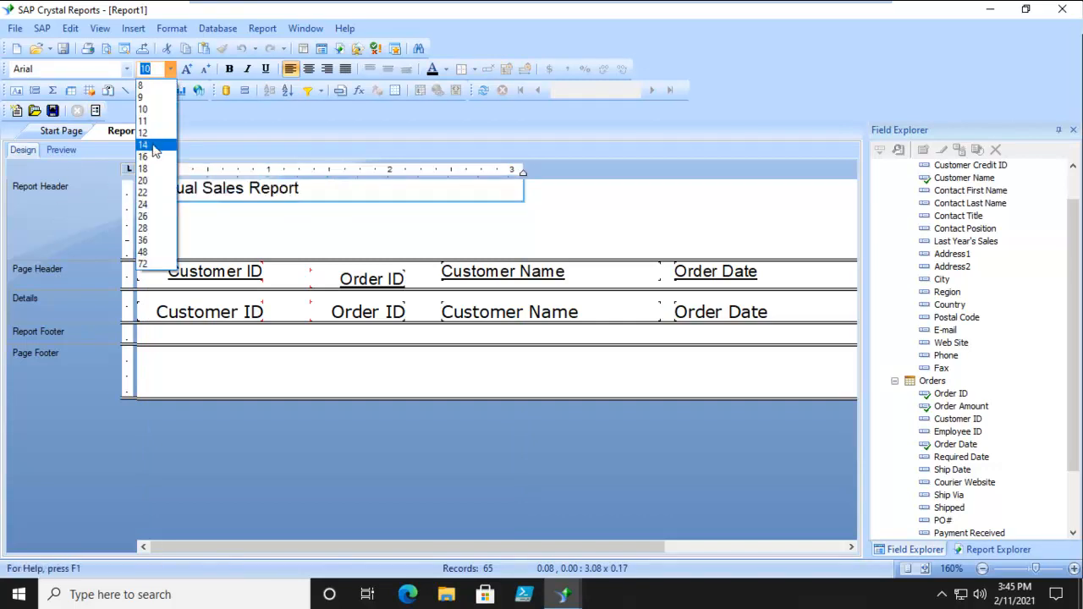
pyautogui.click(153, 144)
pyautogui.click(244, 239)
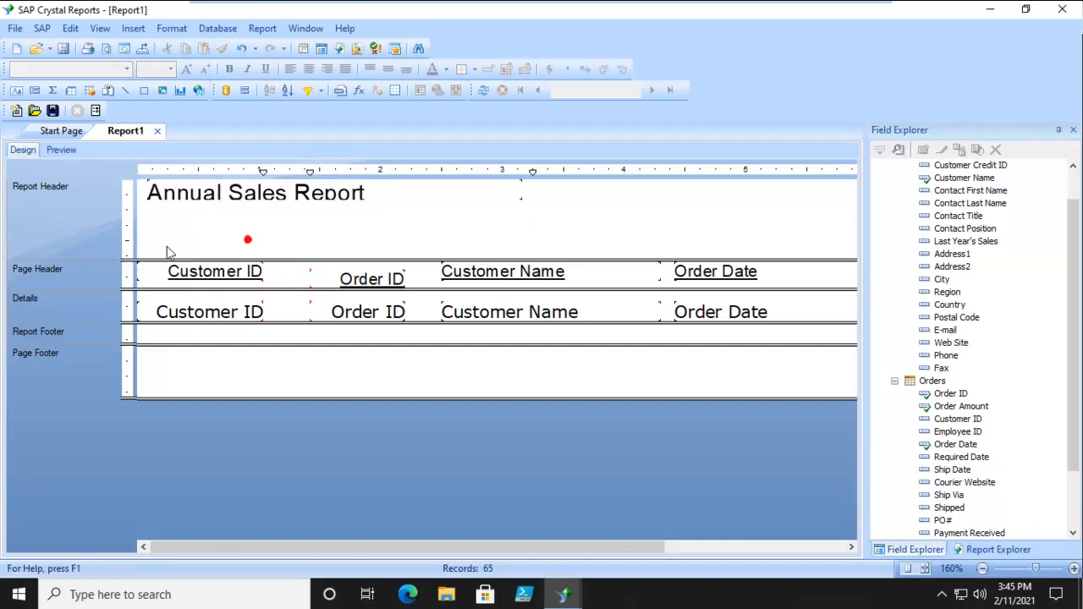
pyautogui.click(262, 196)
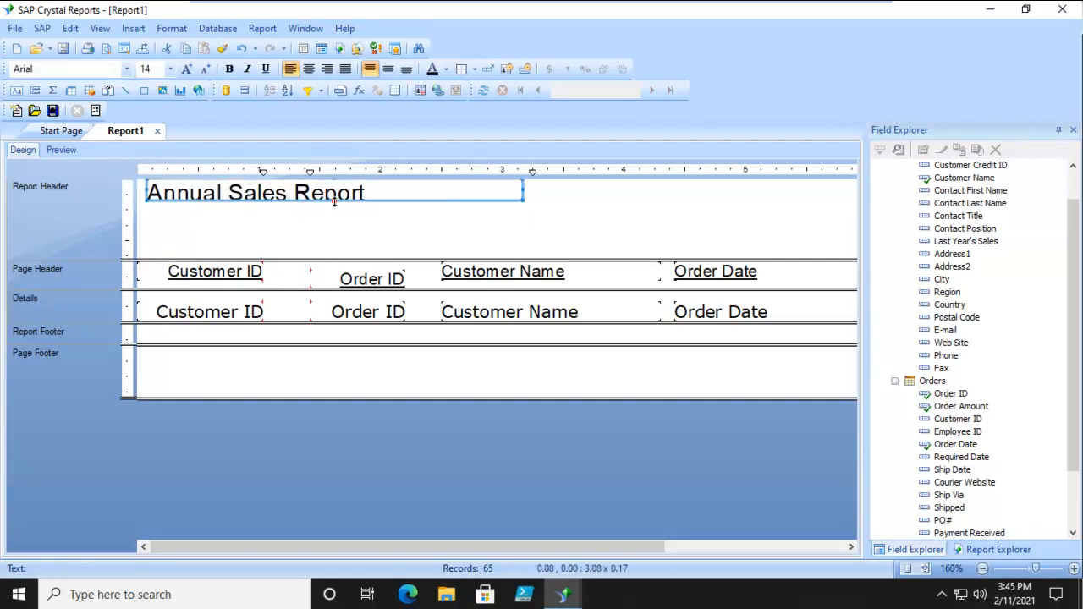
# Shorten the Report Header to fit the title and insert a new section below it
pyautogui.moveTo(149, 260); pyautogui.dragTo(137, 217)
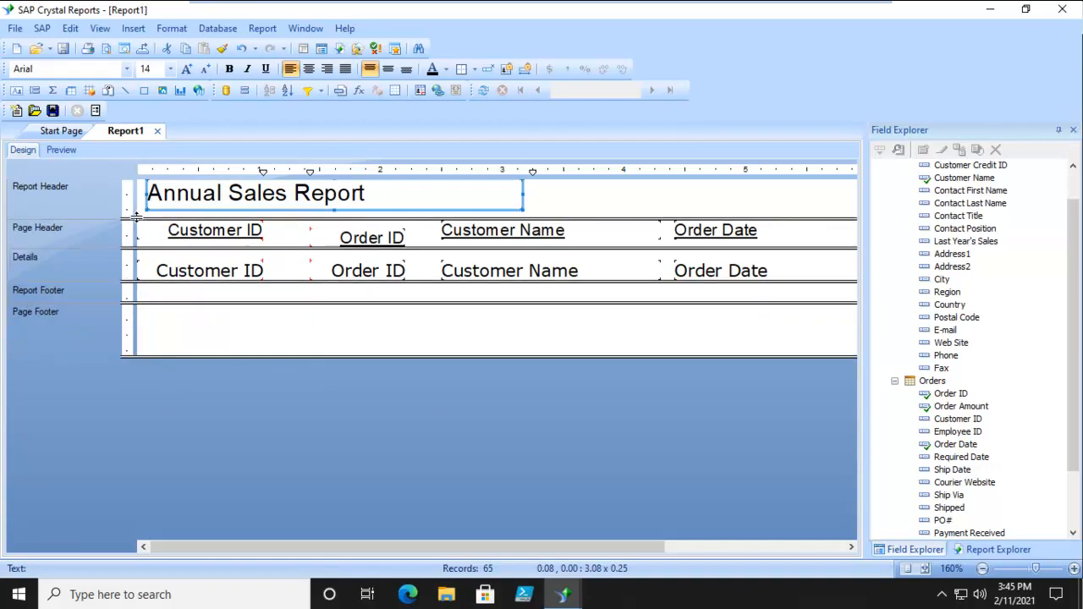
pyautogui.rightClick(79, 197)
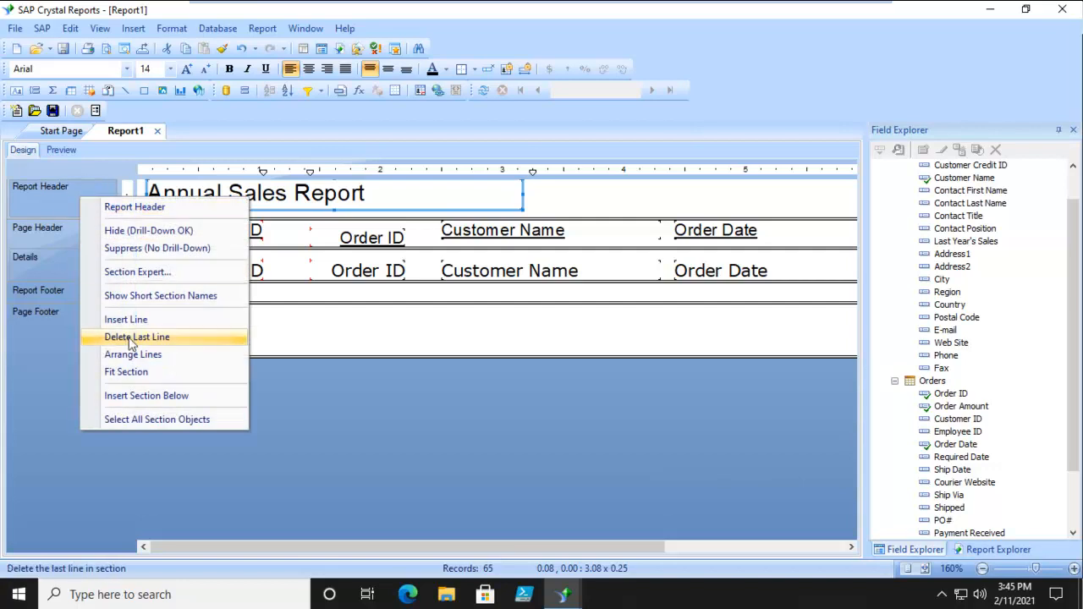
pyautogui.click(170, 396)
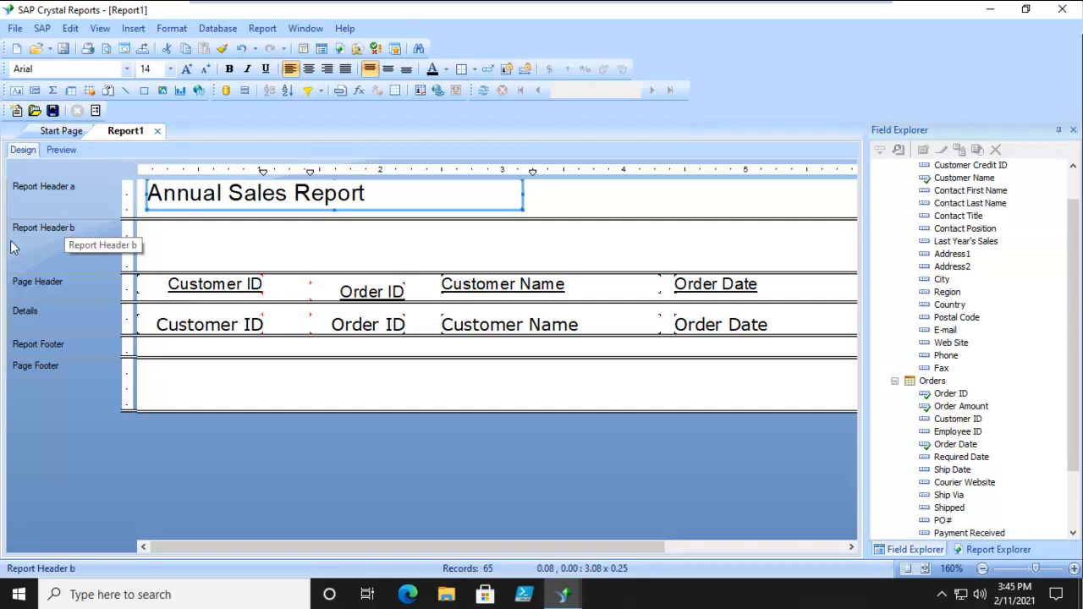
# Add a text object in Report Header b reading "This report printed on:"
pyautogui.click(184, 249)
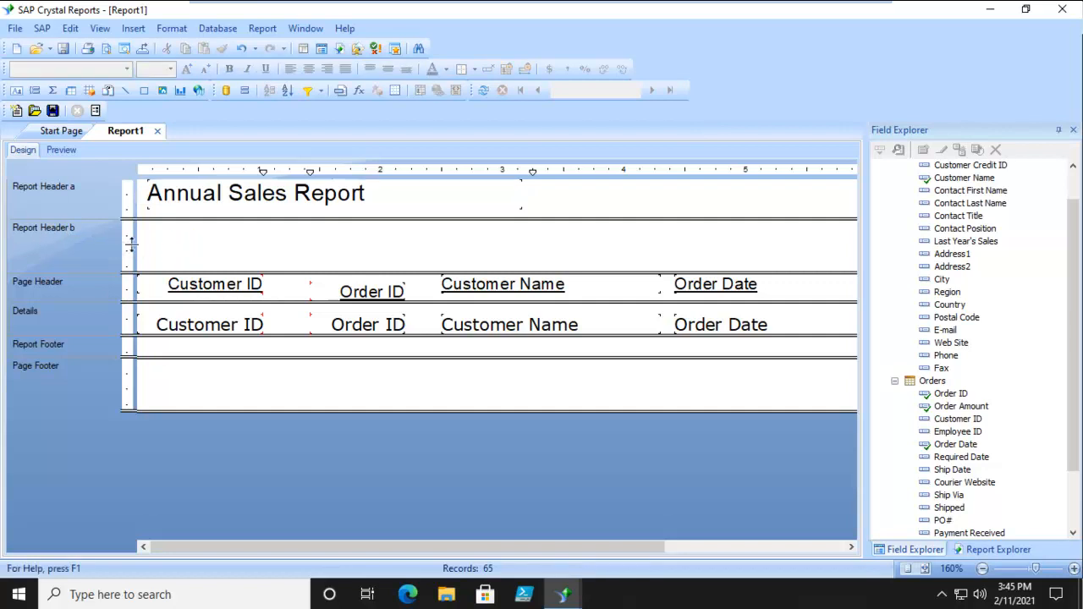
pyautogui.click(16, 90)
pyautogui.moveTo(139, 230); pyautogui.dragTo(290, 245)
pyautogui.write('This repor')
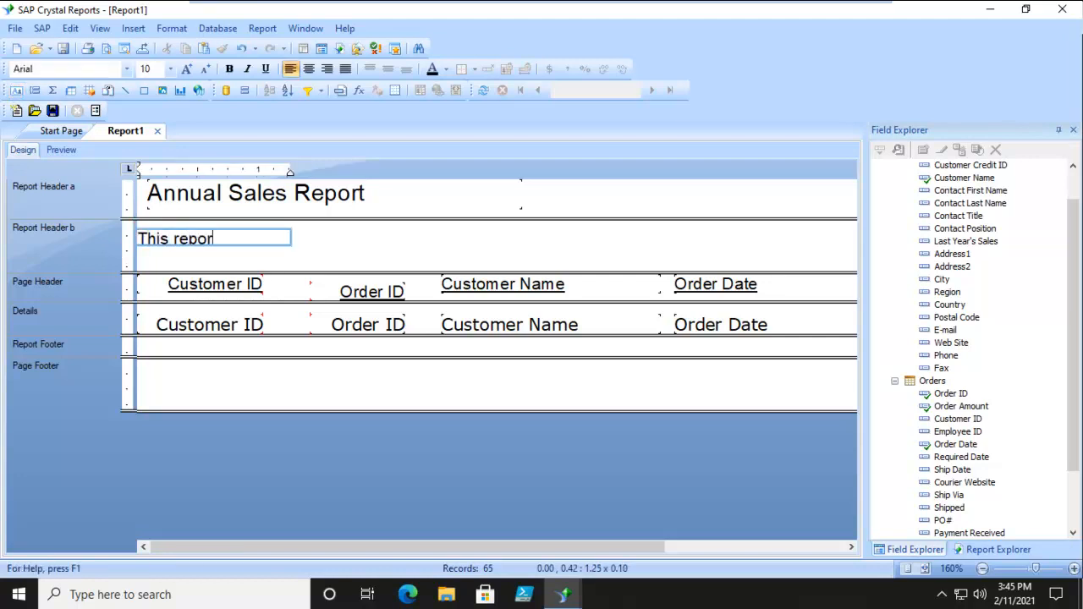
pyautogui.write('t Printed on')
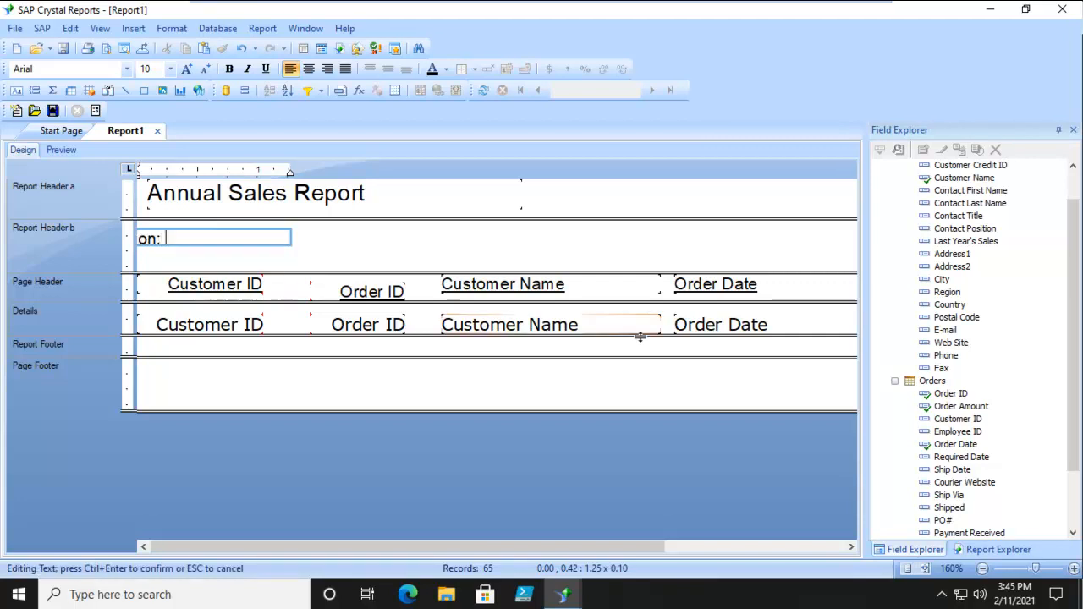
# Insert the Print Date special field into that text object right after the wording
pyautogui.moveTo(1073, 410); pyautogui.dragTo(1073, 464)
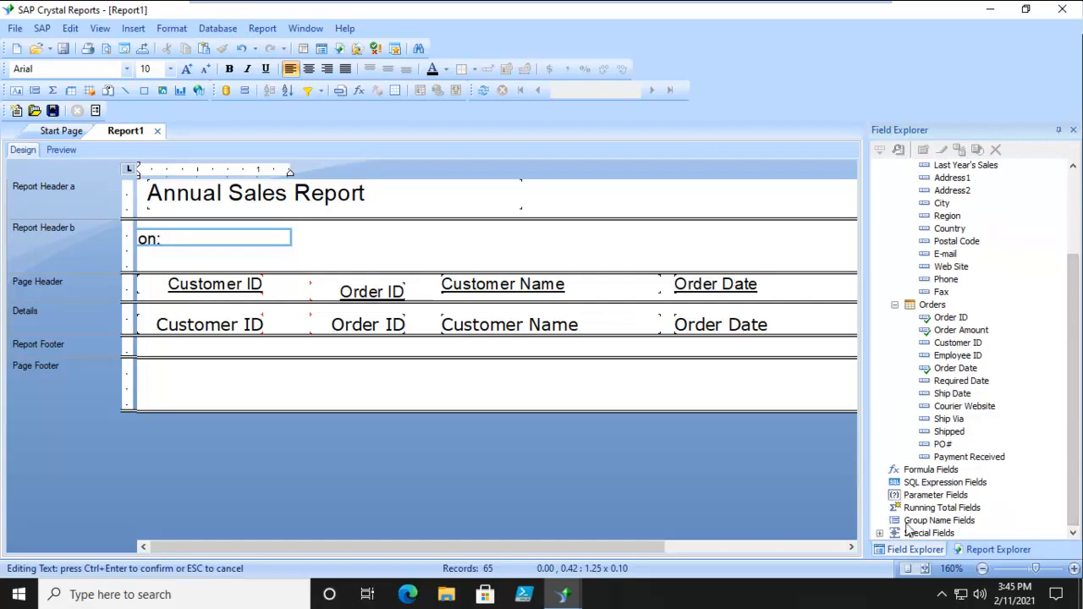
pyautogui.click(880, 533)
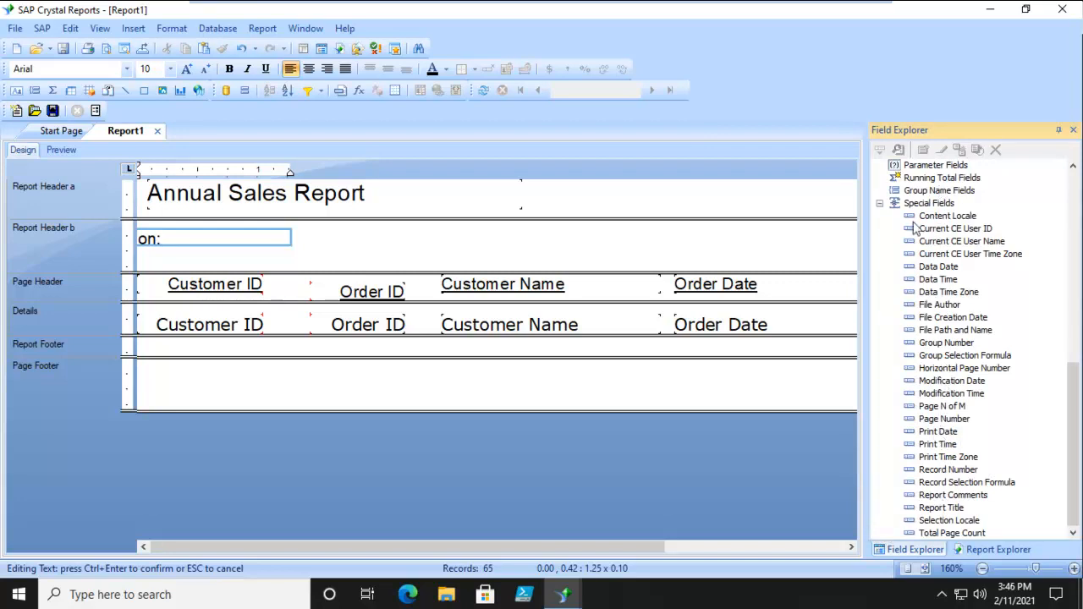
pyautogui.moveTo(1077, 450)
pyautogui.mouseDown()
pyautogui.moveTo(1080, 433)
pyautogui.moveTo(1080, 453)
pyautogui.mouseUp()
pyautogui.click(937, 433)
pyautogui.moveTo(937, 436); pyautogui.dragTo(168, 243)
pyautogui.click(347, 240)
pyautogui.click(243, 240)
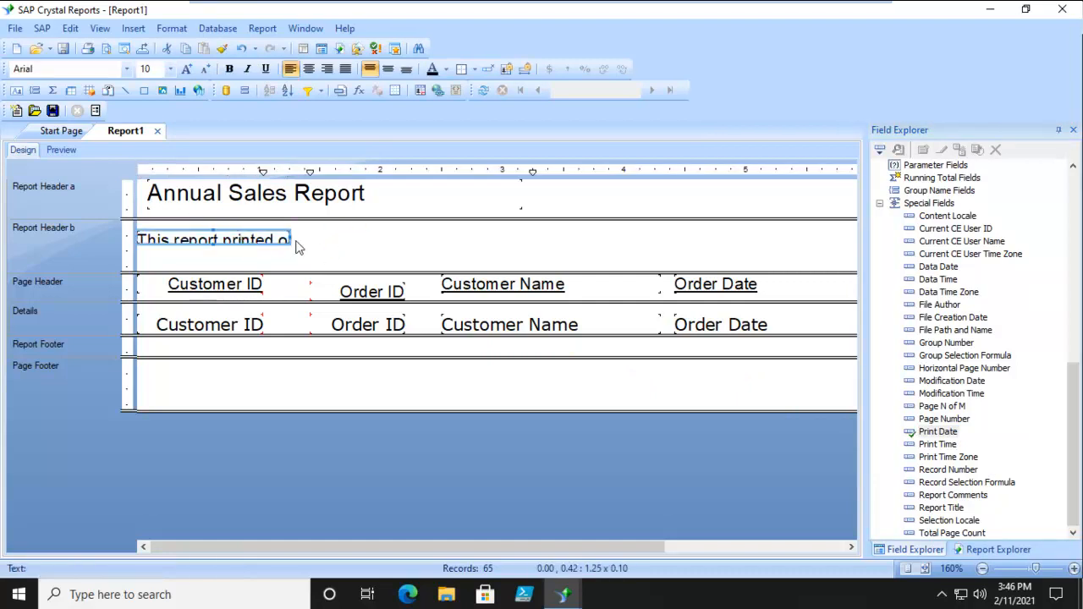
# Widen and heighten the printed-on text box to fit its content, then shorten Report Header b
pyautogui.moveTo(291, 239); pyautogui.dragTo(412, 239)
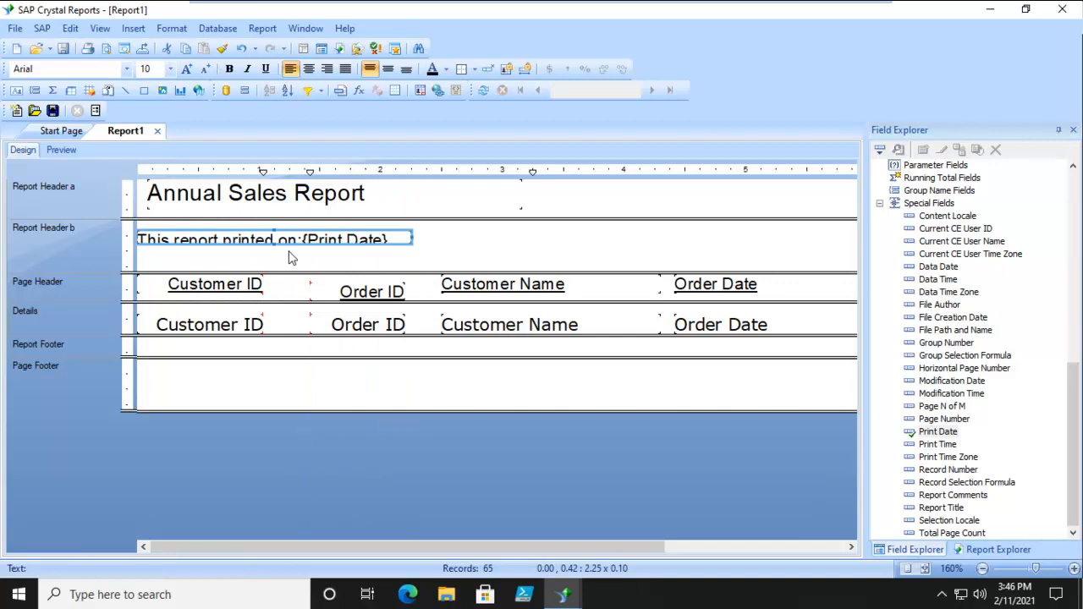
pyautogui.moveTo(274, 244); pyautogui.dragTo(274, 251)
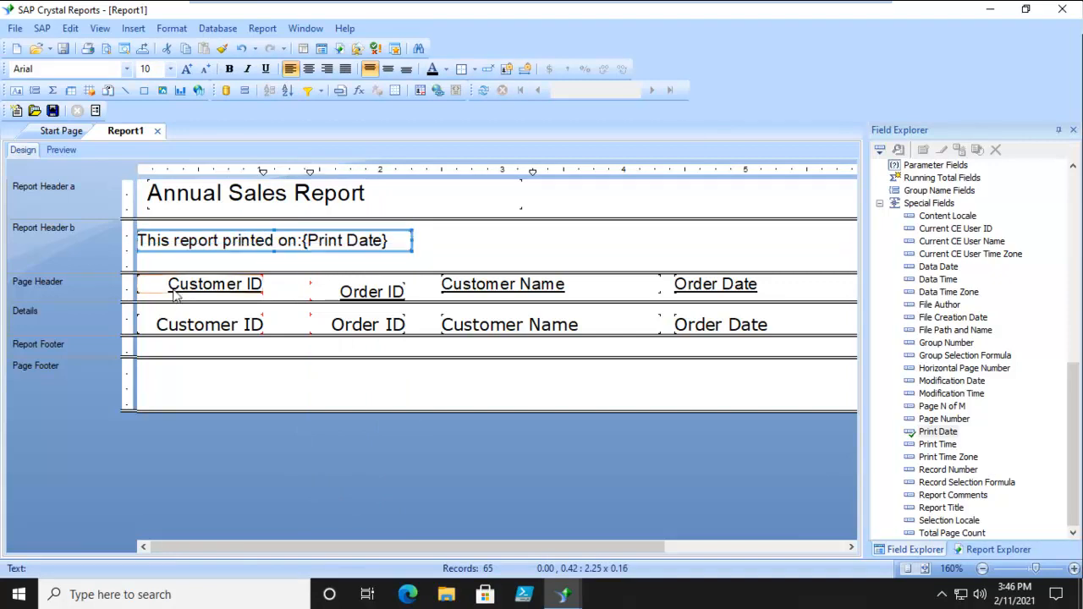
pyautogui.moveTo(123, 271); pyautogui.dragTo(123, 255)
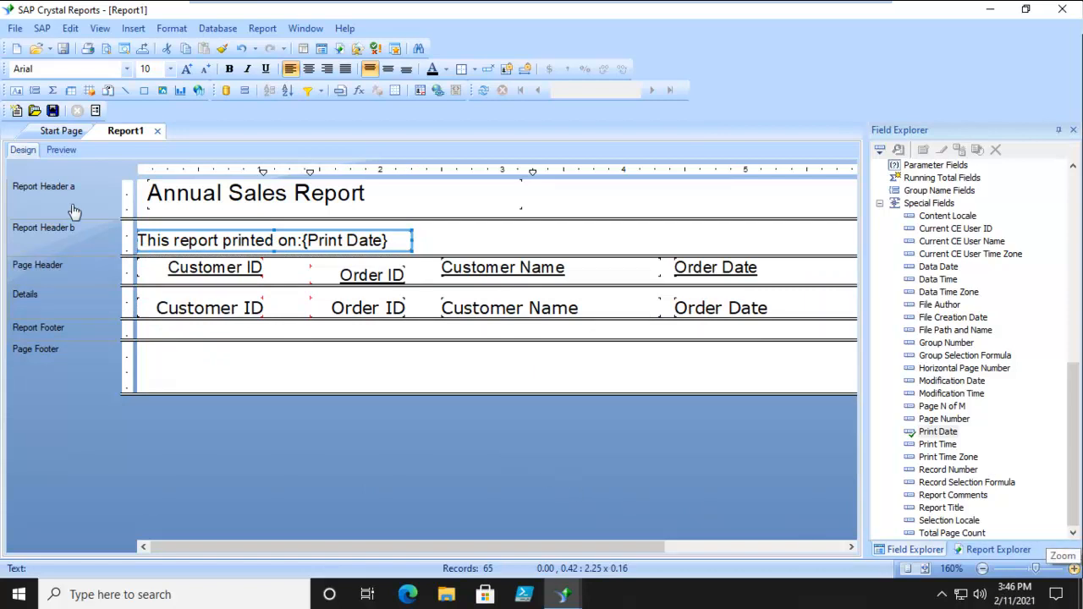
# Preview the report with its title and print date line, then return to design view
pyautogui.click(60, 157)
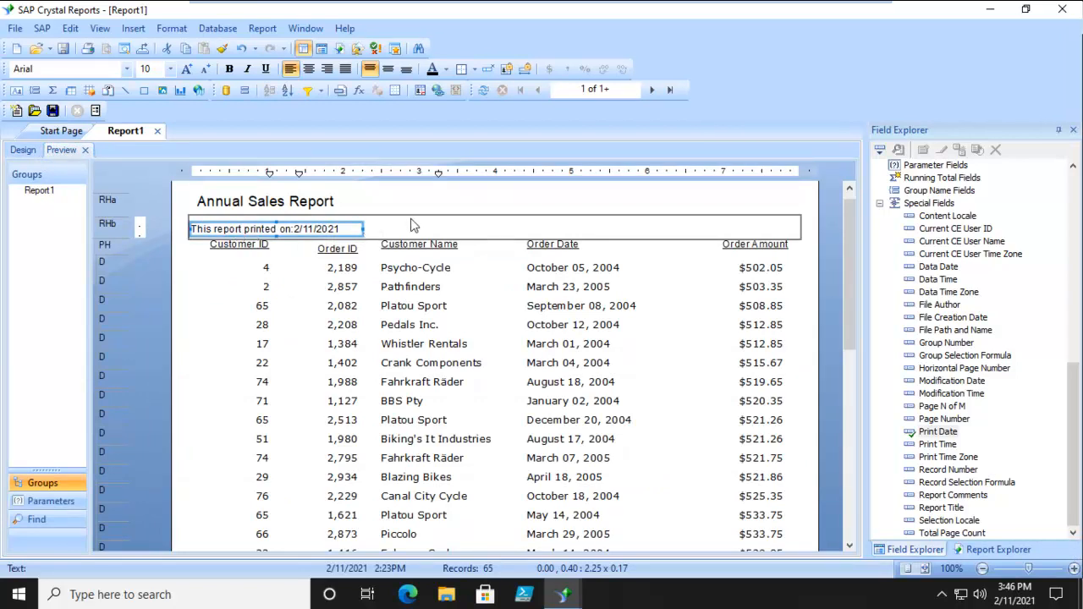
pyautogui.click(21, 150)
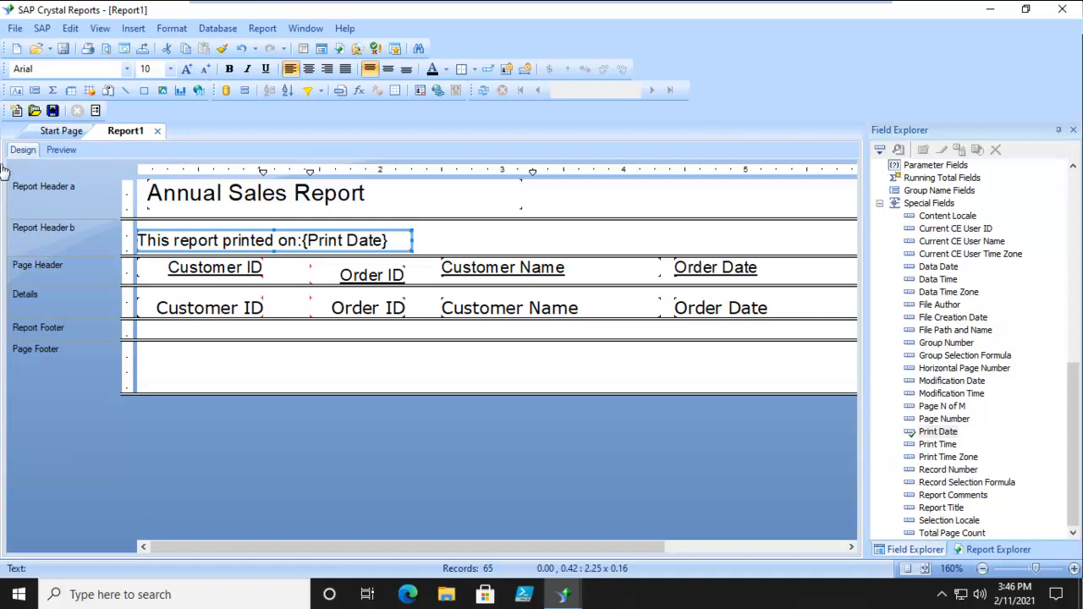
# Create a new standard report from the xtreme.accdb Employee and Employee_Addresses tables and open its design view
pyautogui.click(15, 28)
pyautogui.moveTo(34, 47)
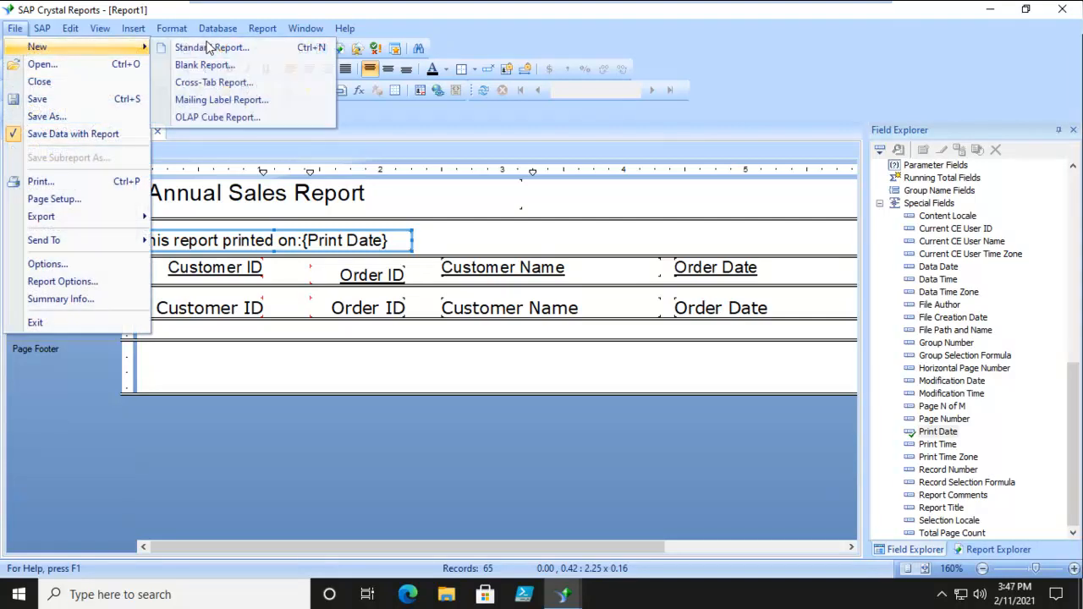
pyautogui.click(220, 46)
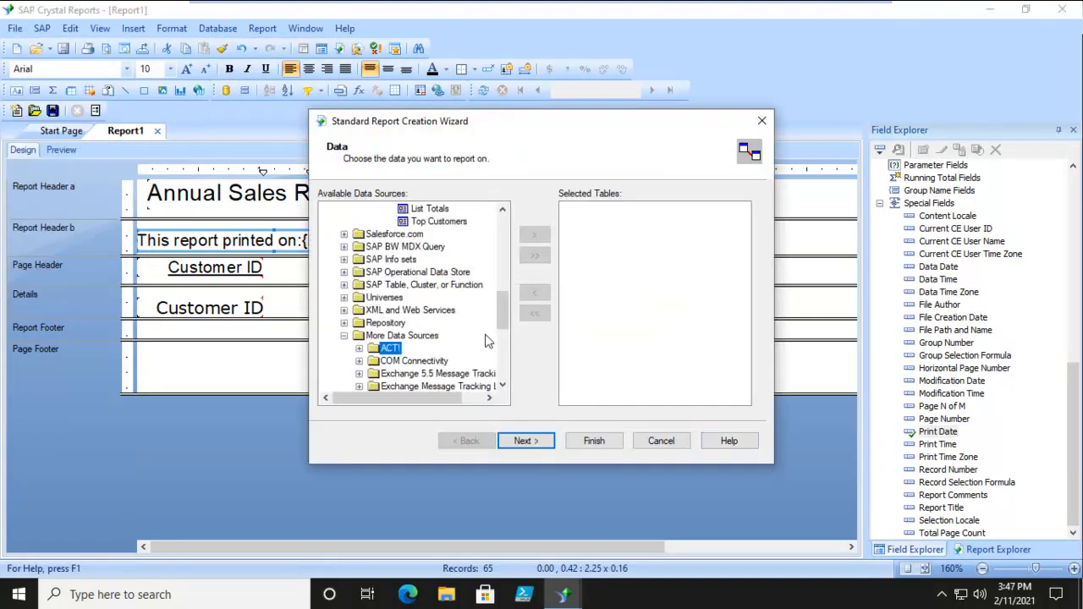
pyautogui.moveTo(502, 318); pyautogui.dragTo(502, 264)
pyautogui.click(429, 310)
pyautogui.click(535, 235)
pyautogui.click(457, 323)
pyautogui.click(535, 234)
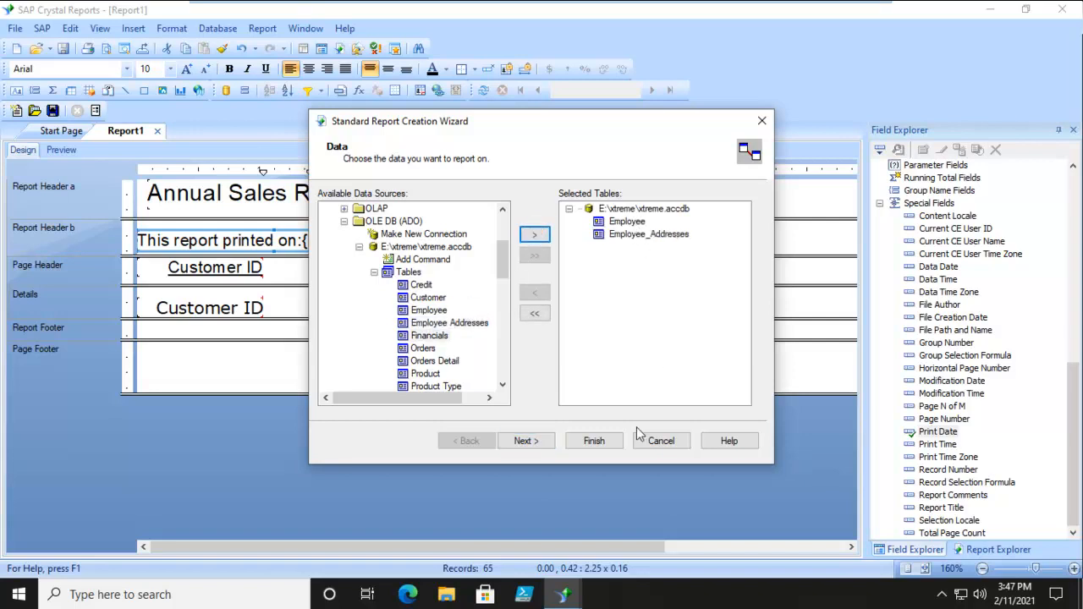
pyautogui.click(603, 444)
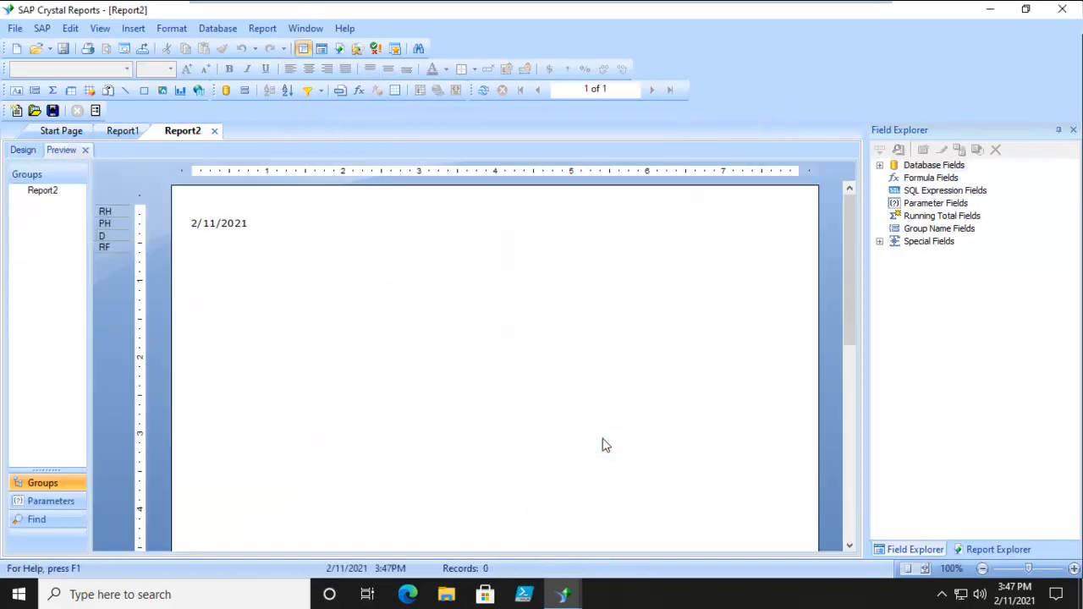
pyautogui.click(22, 150)
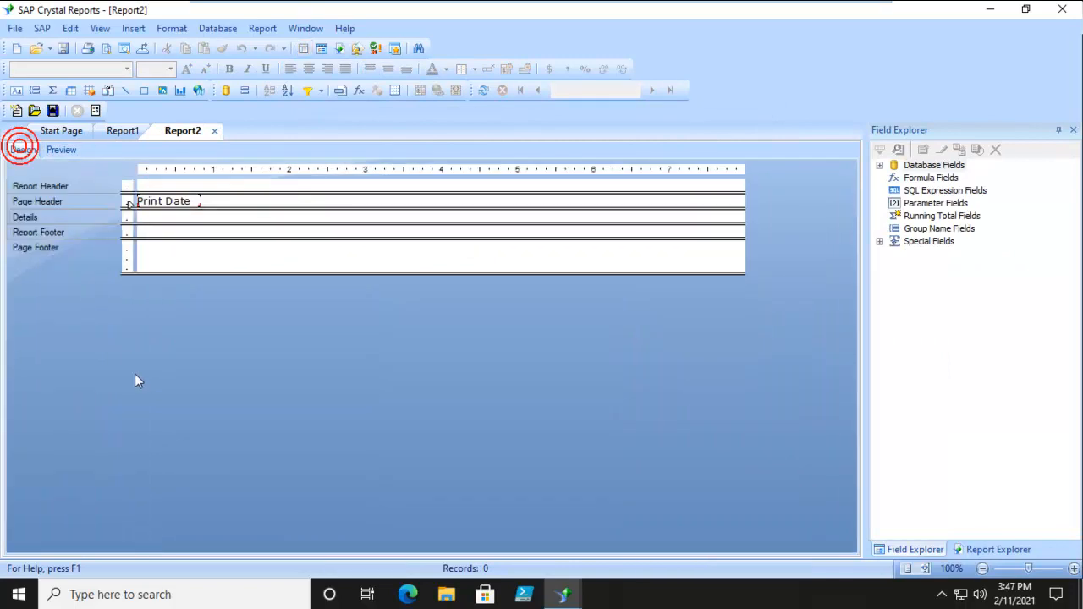
# Delete the Print Date field from the page header and heighten the Details section
pyautogui.click(177, 204)
pyautogui.press('Delete')
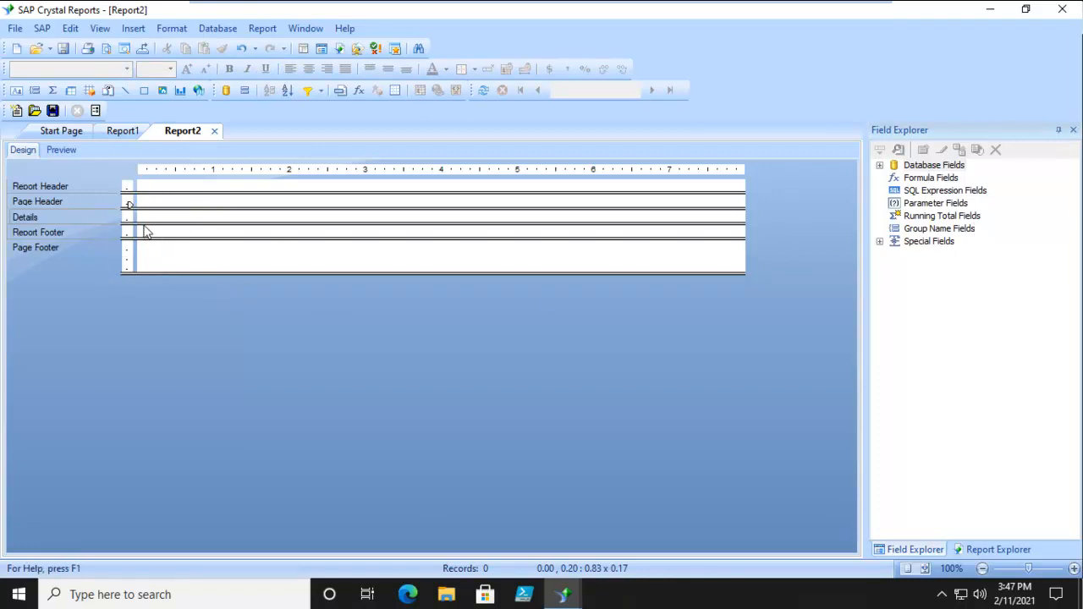
pyautogui.moveTo(144, 223); pyautogui.dragTo(145, 289)
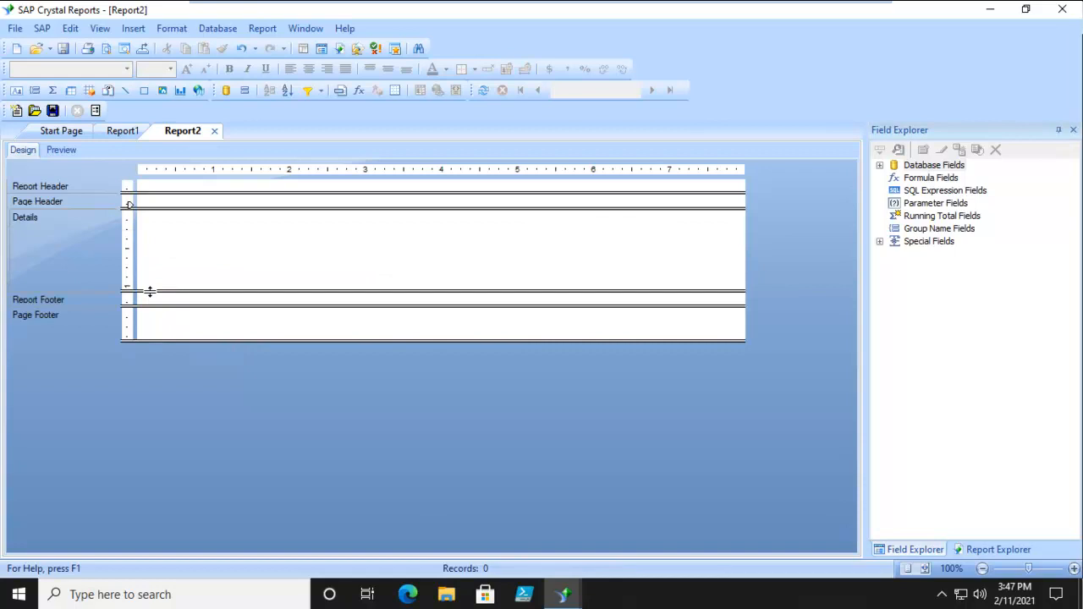
# Place the Employee table's First Name and Last Name fields side by side in the Details section
pyautogui.click(880, 165)
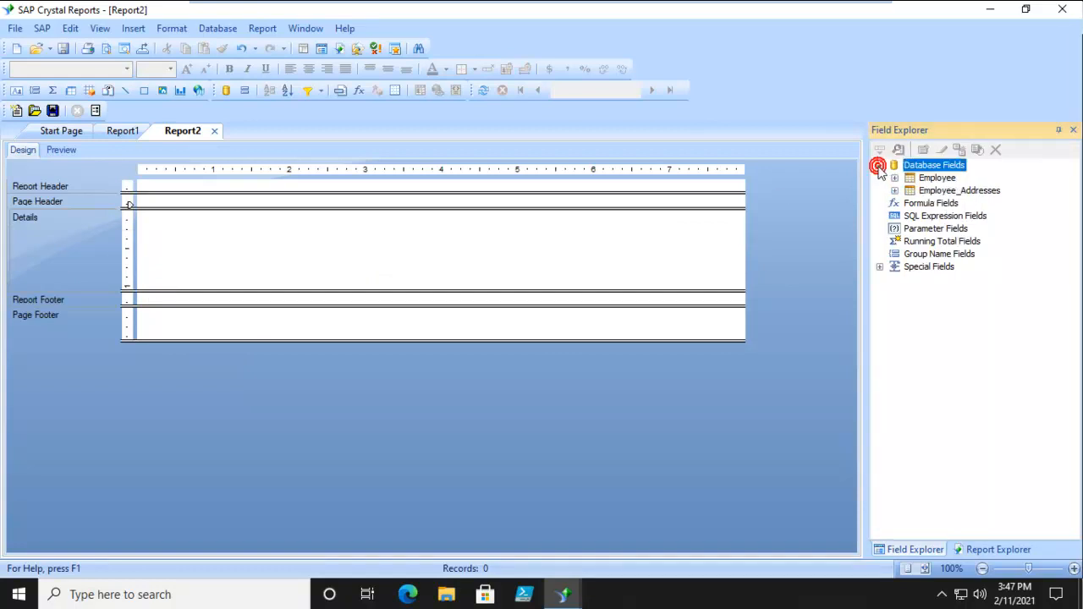
pyautogui.click(895, 177)
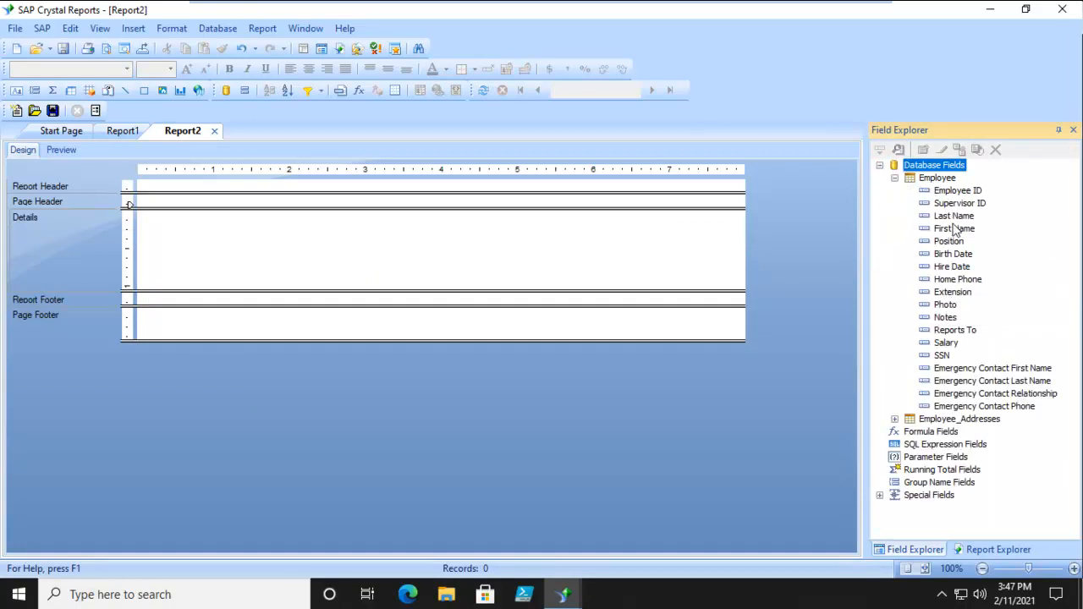
pyautogui.moveTo(953, 231); pyautogui.dragTo(146, 221)
pyautogui.moveTo(954, 216); pyautogui.dragTo(226, 222)
# Add Address1 and Address2 beneath the names, then City, Country and Postal Code in one row in Details
pyautogui.click(893, 419)
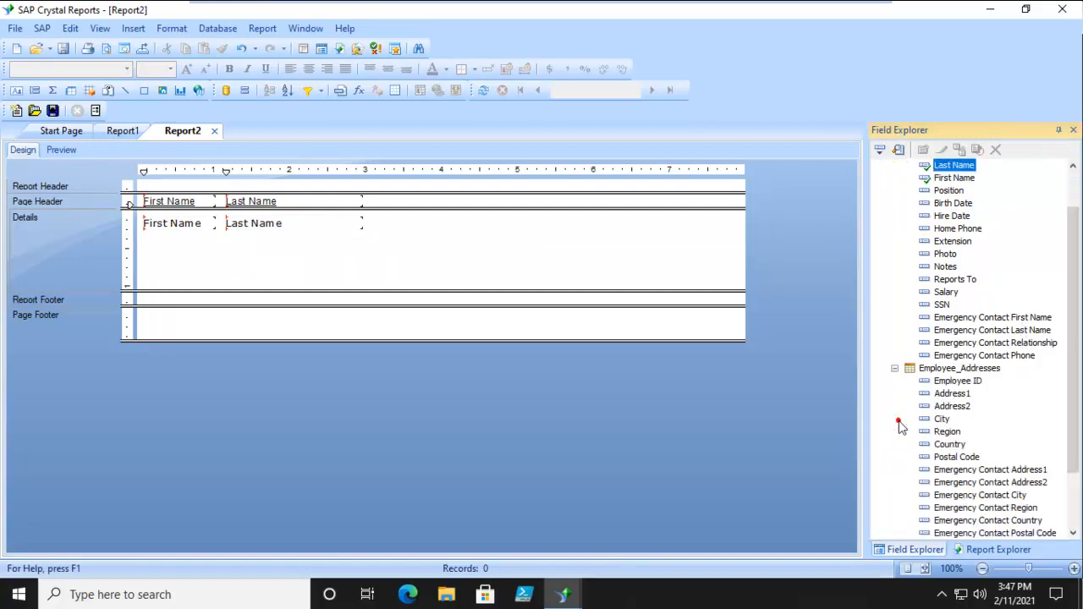
pyautogui.moveTo(964, 398); pyautogui.dragTo(149, 246)
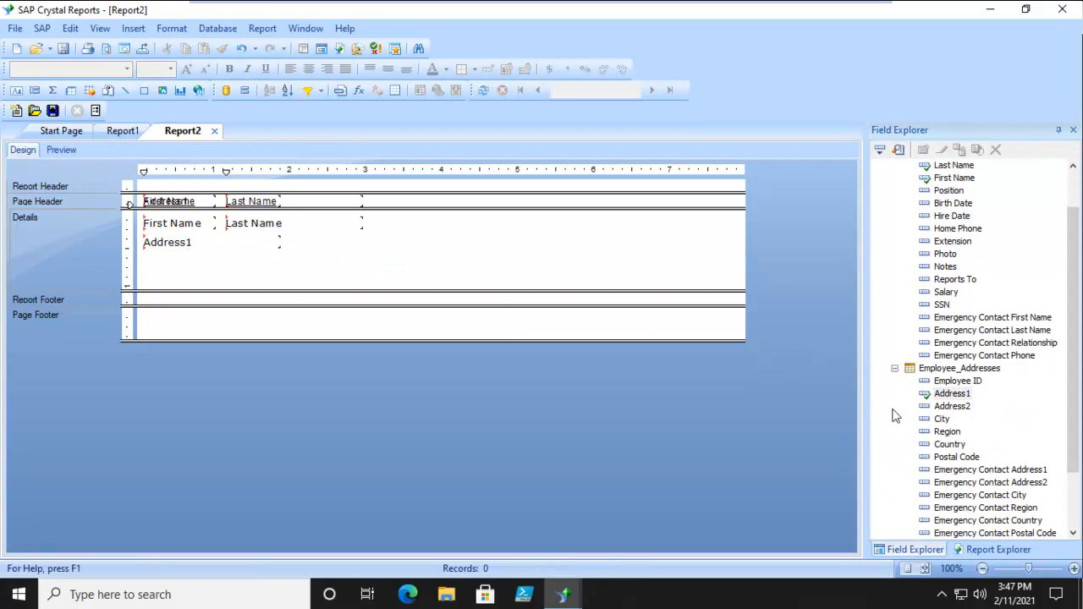
pyautogui.moveTo(952, 407); pyautogui.dragTo(148, 261)
pyautogui.moveTo(939, 423); pyautogui.dragTo(147, 280)
pyautogui.moveTo(952, 444); pyautogui.dragTo(266, 288)
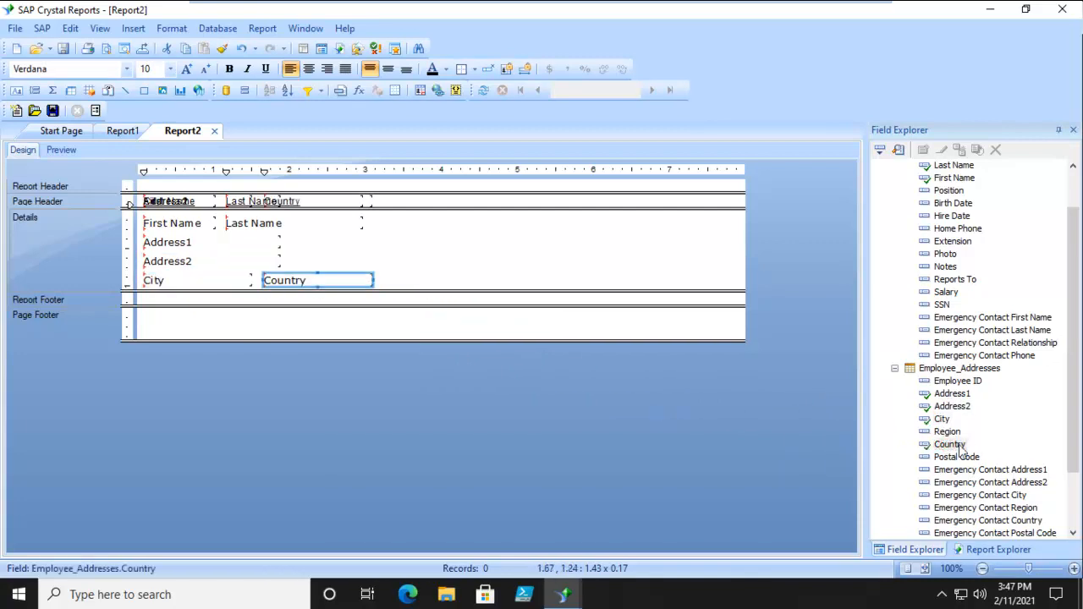
pyautogui.moveTo(971, 460); pyautogui.dragTo(387, 287)
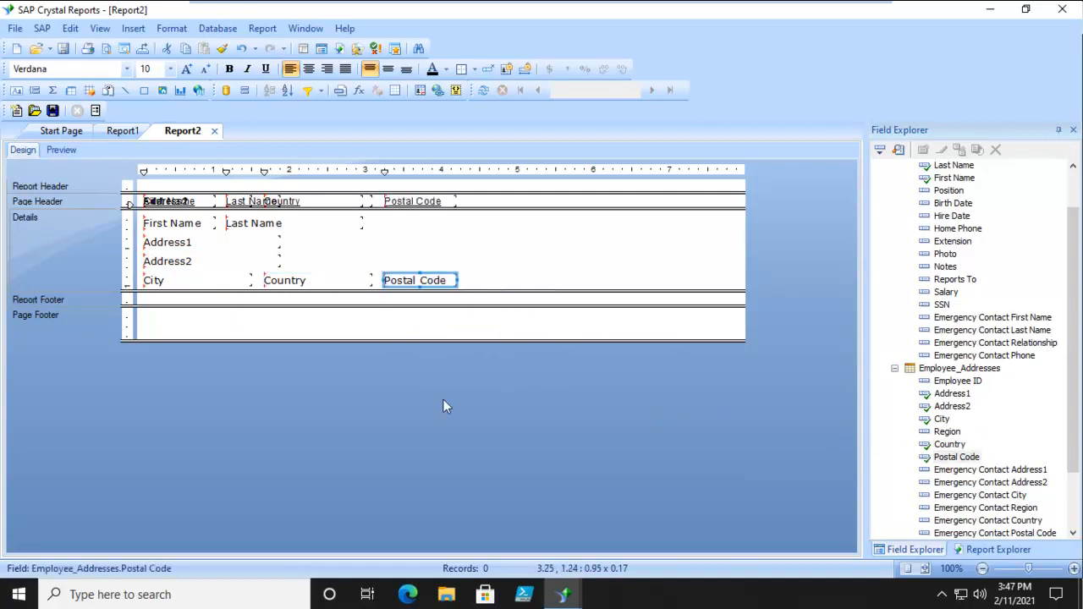
# Preview the report to inspect the empty Address2 lines, then return to design view
pyautogui.click(63, 150)
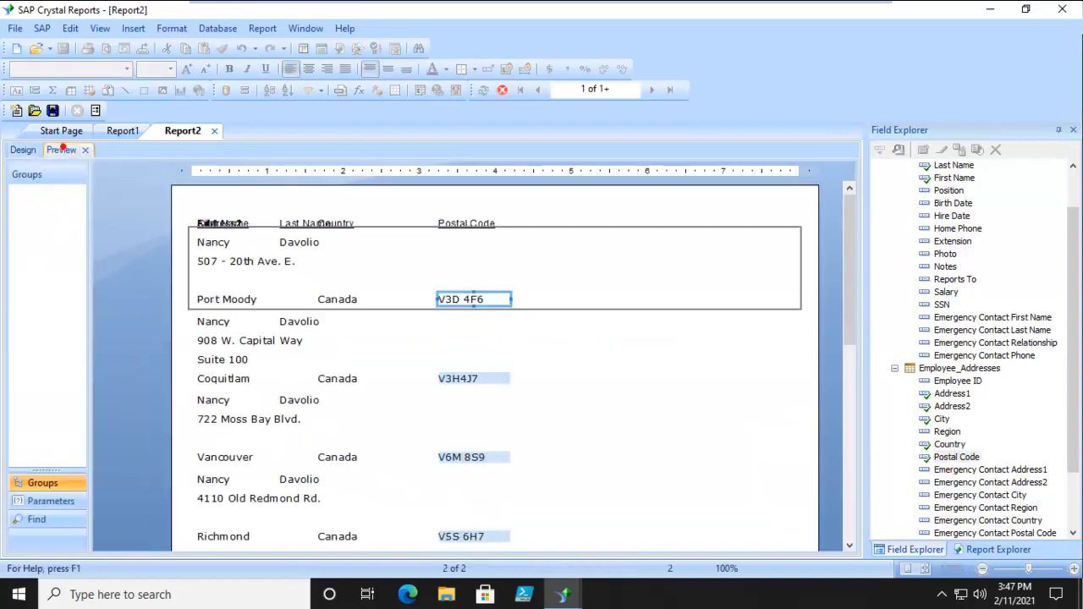
pyautogui.click(211, 223)
pyautogui.click(565, 322)
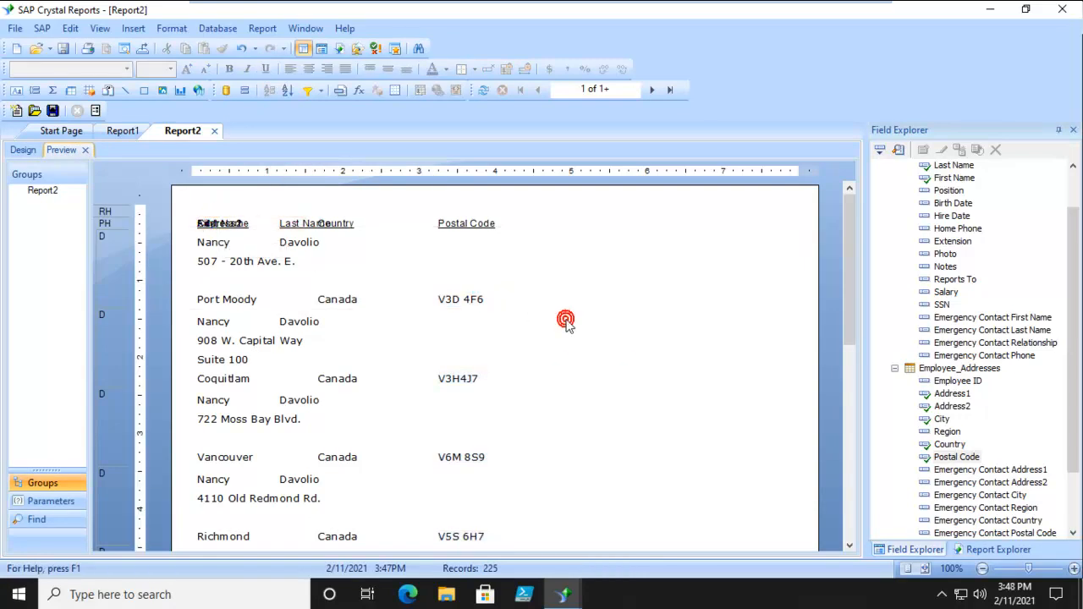
pyautogui.click(215, 282)
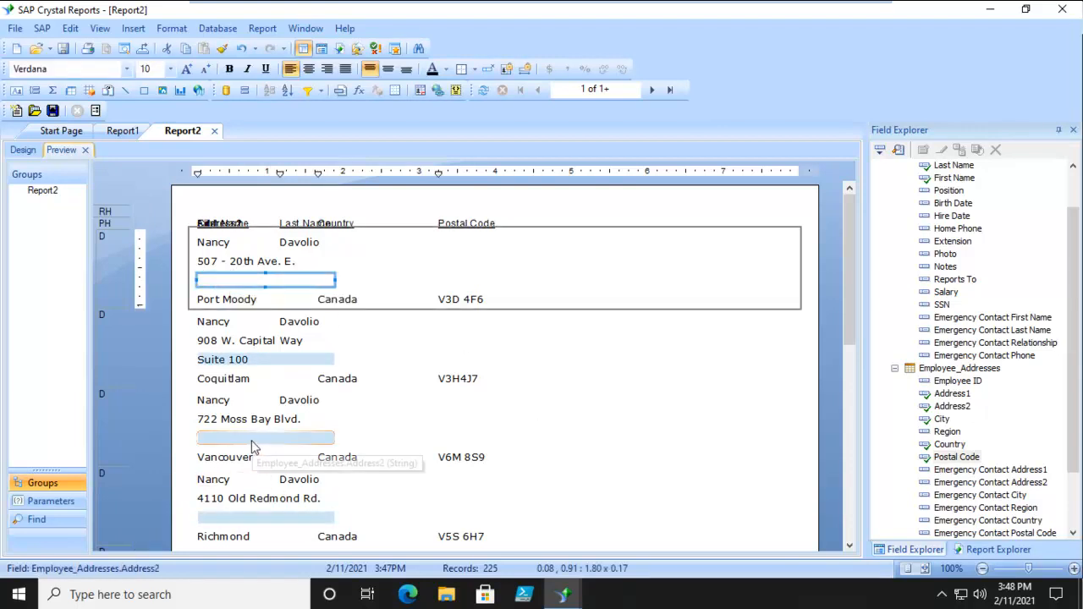
pyautogui.click(581, 399)
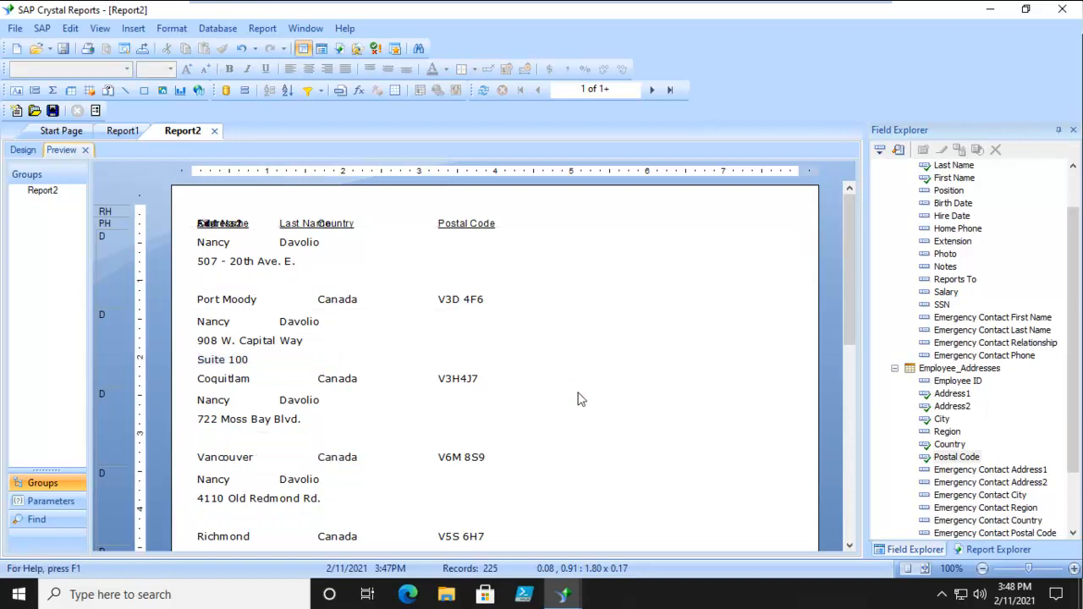
pyautogui.click(23, 150)
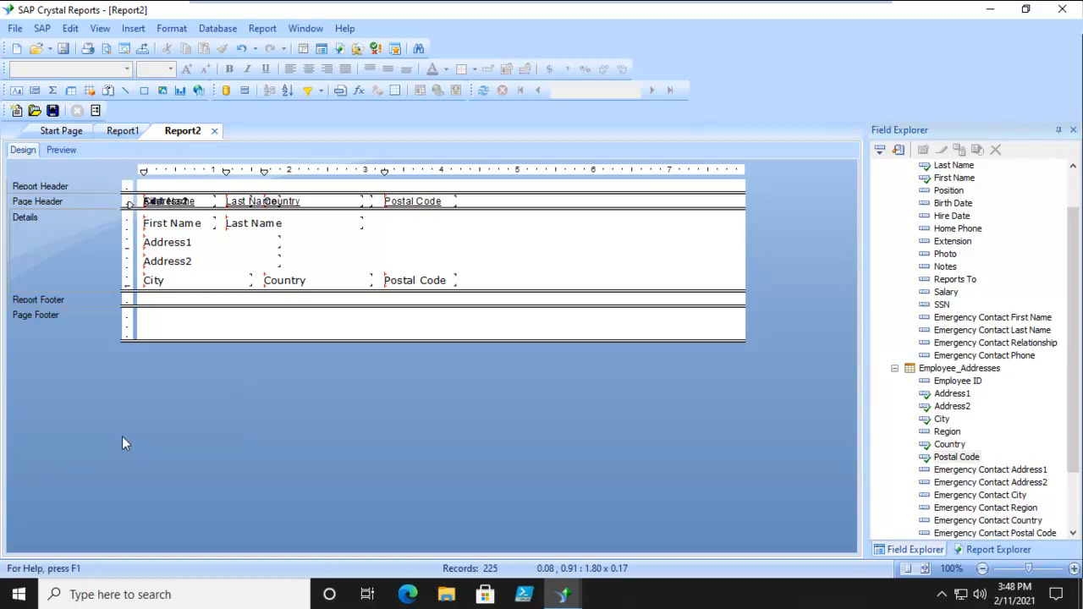
# Insert three additional Details sections below the existing Details section
pyautogui.rightClick(58, 244)
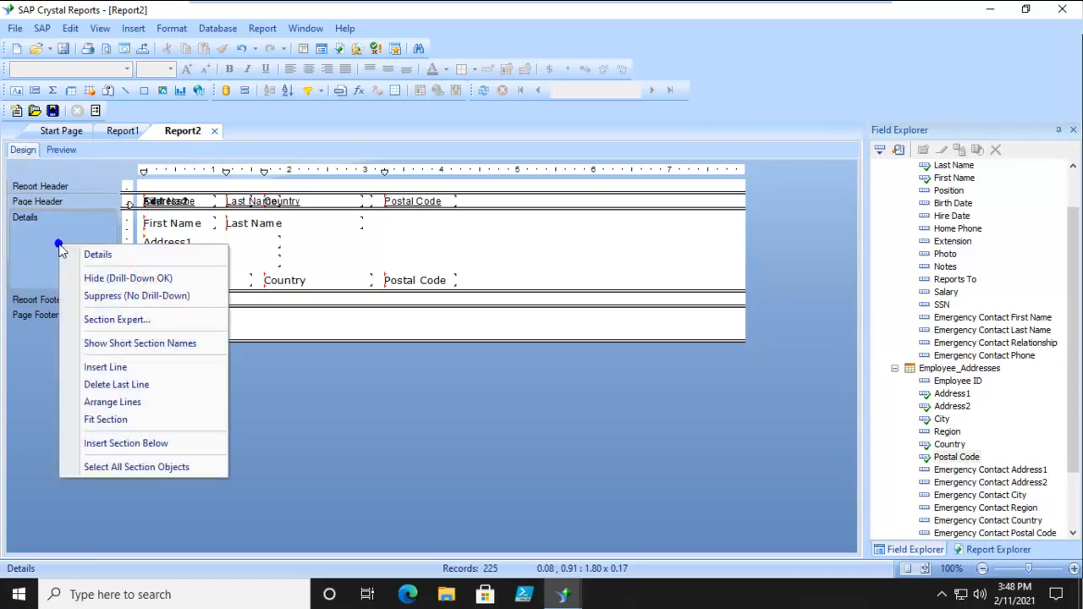
pyautogui.click(121, 443)
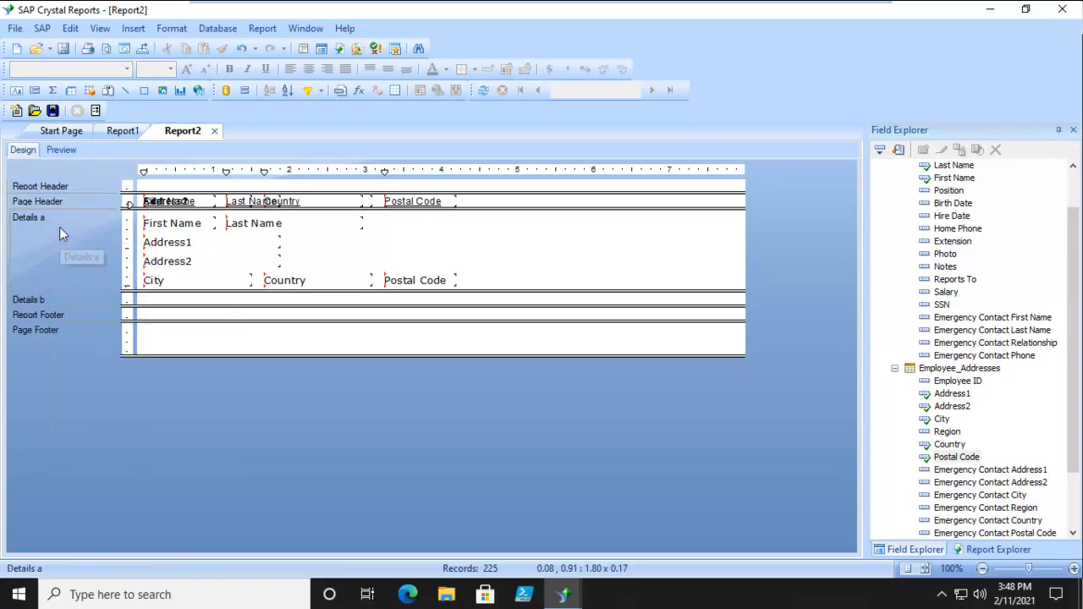
pyautogui.rightClick(59, 226)
pyautogui.click(94, 429)
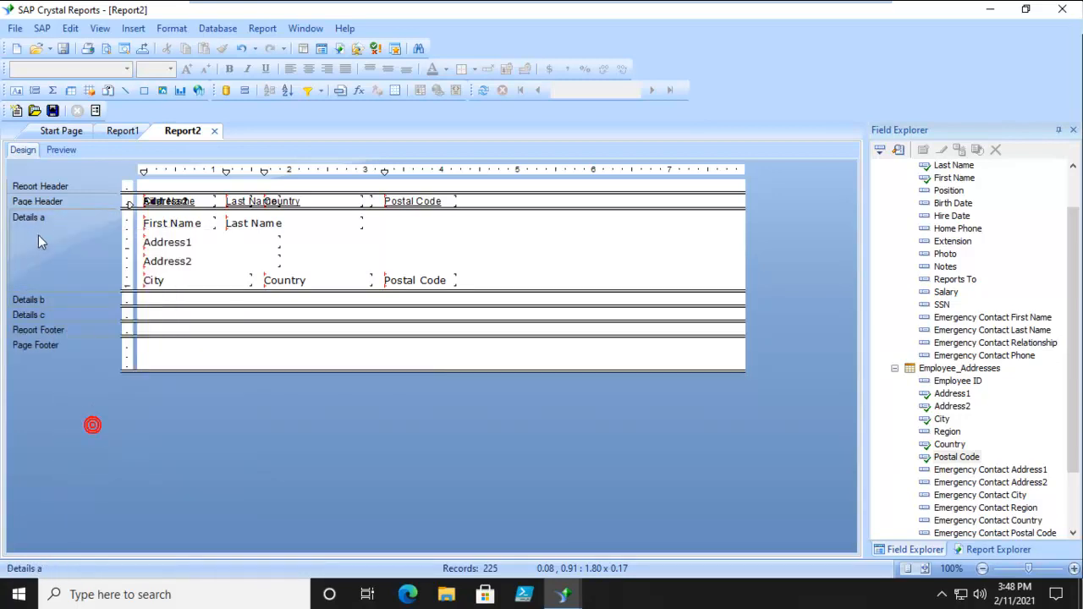
pyautogui.rightClick(69, 249)
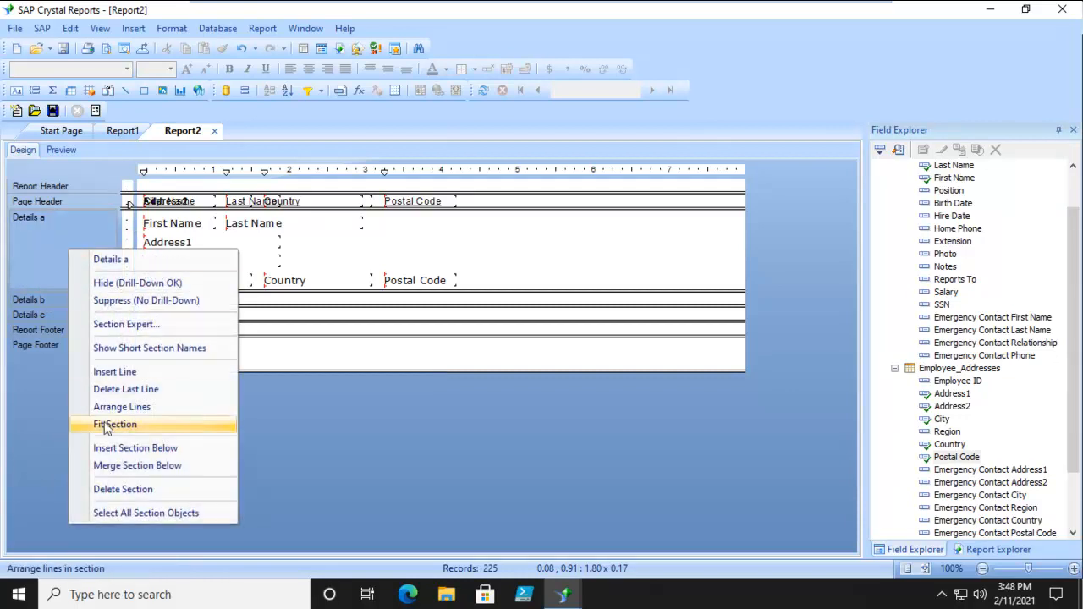
pyautogui.click(114, 456)
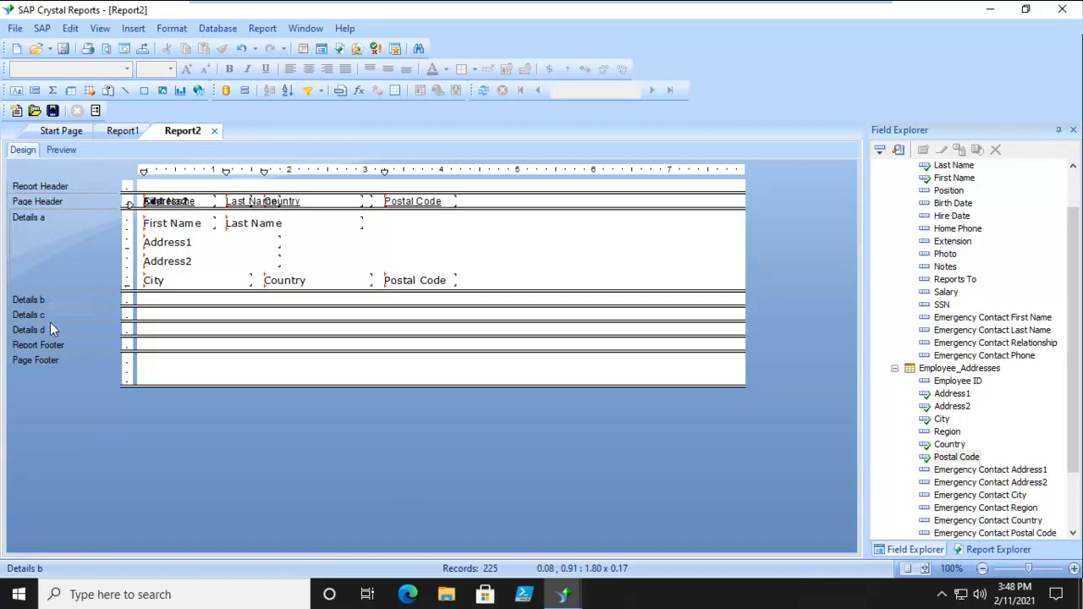
# Move the City, Country and Postal Code fields together into the fourth Details section
pyautogui.click(181, 279)
pyautogui.keyDown('ctrl'); pyautogui.click(324, 280); pyautogui.keyUp('ctrl')
pyautogui.keyDown('ctrl'); pyautogui.click(435, 280); pyautogui.keyUp('ctrl')
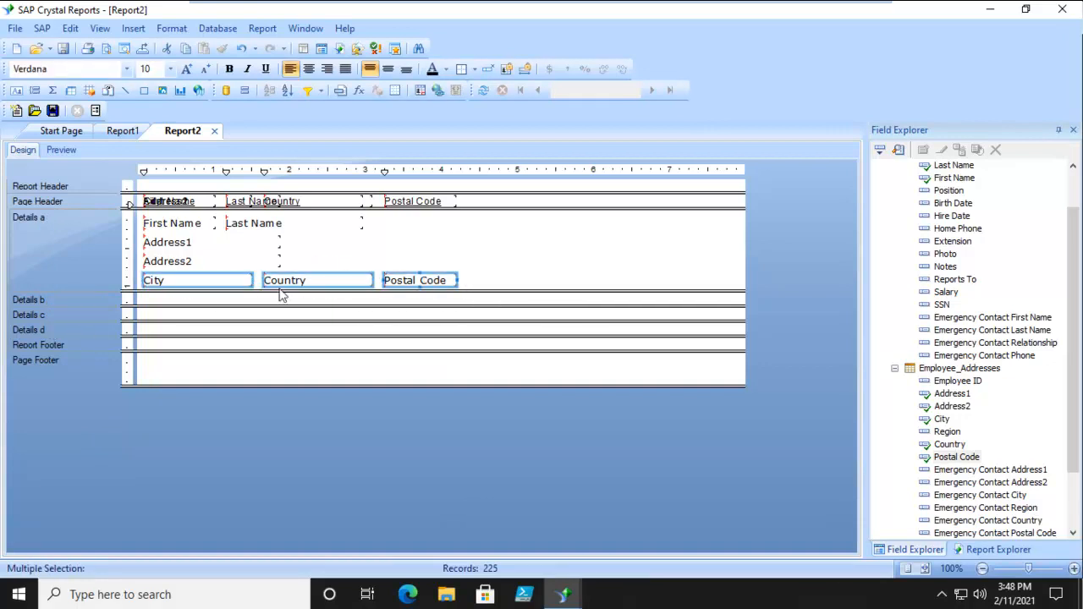
pyautogui.moveTo(159, 285); pyautogui.dragTo(155, 336)
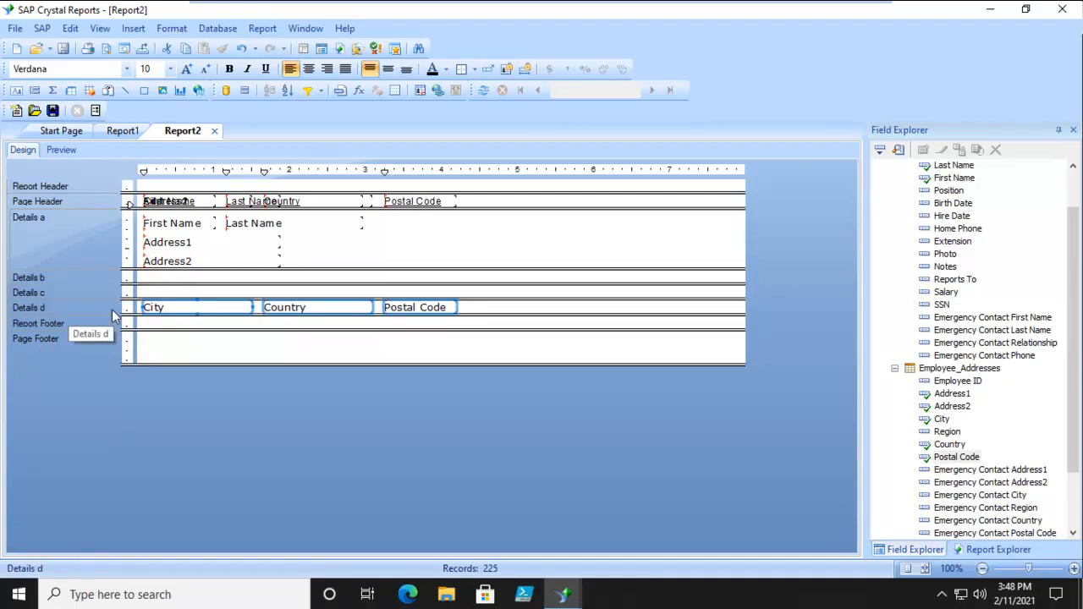
# Move Address2 into the third and Address1 into the second Details section, then shorten the first Details section
pyautogui.click(187, 260)
pyautogui.moveTo(176, 260); pyautogui.dragTo(174, 296)
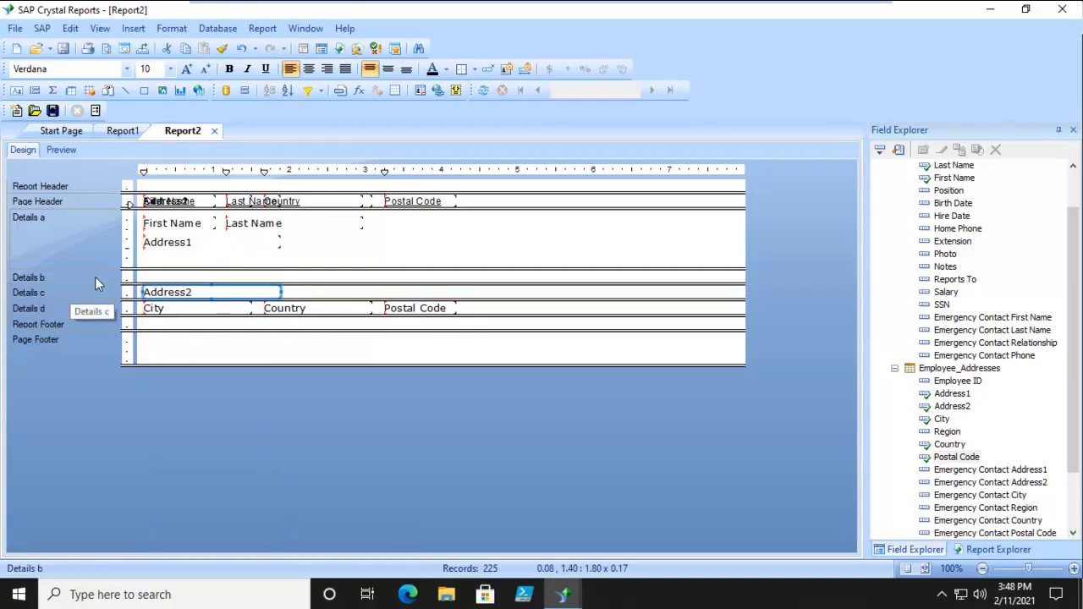
pyautogui.moveTo(150, 246); pyautogui.dragTo(127, 283)
pyautogui.moveTo(310, 268); pyautogui.dragTo(304, 239)
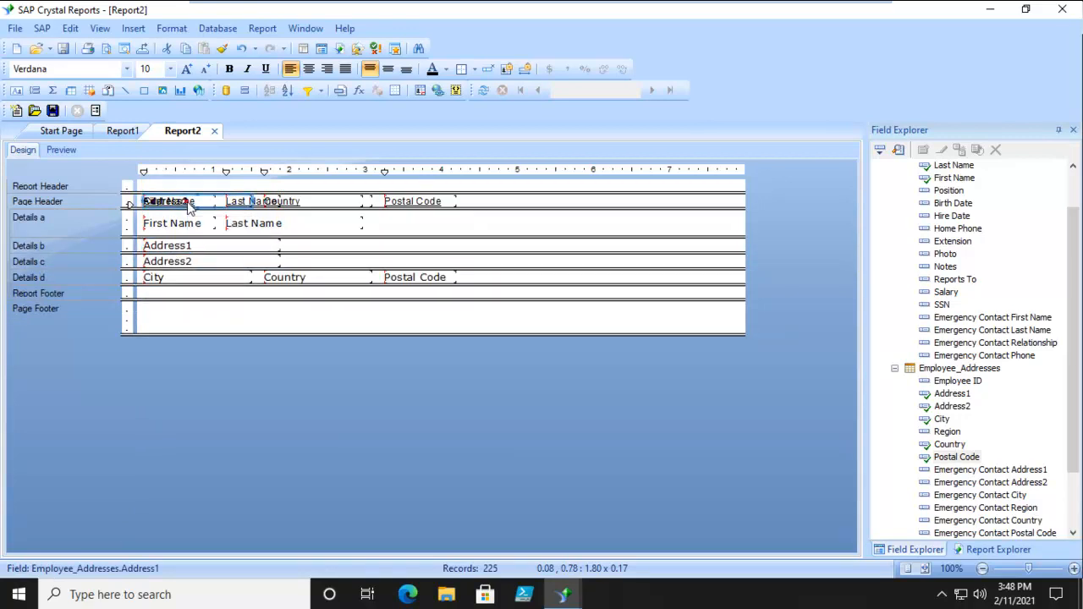
# Select and delete all Page Header objects, then preview the report and return to design view
pyautogui.rightClick(93, 202)
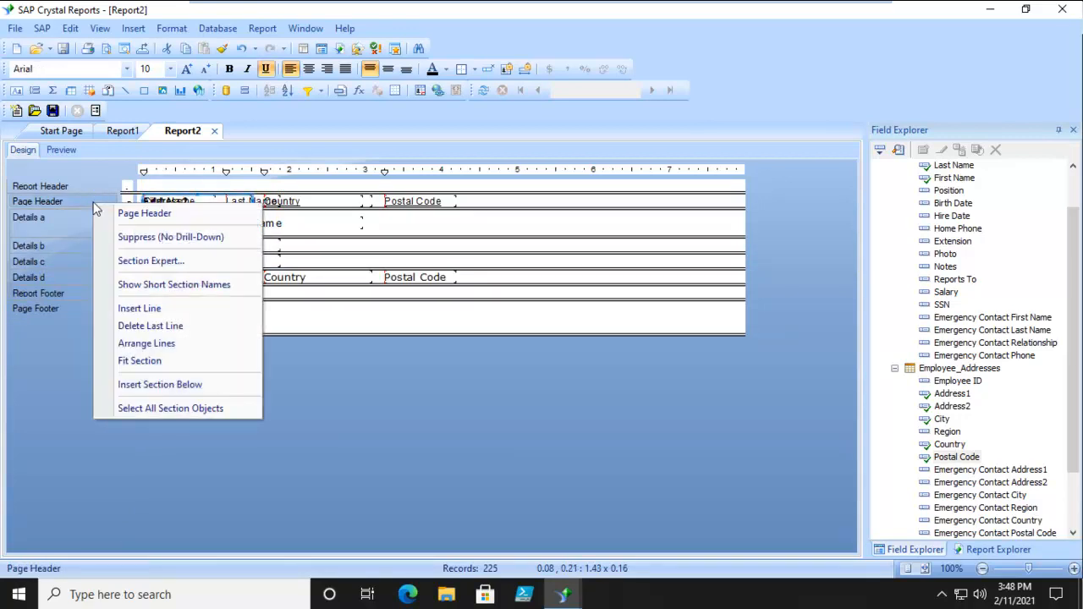
pyautogui.click(146, 406)
pyautogui.press('Delete')
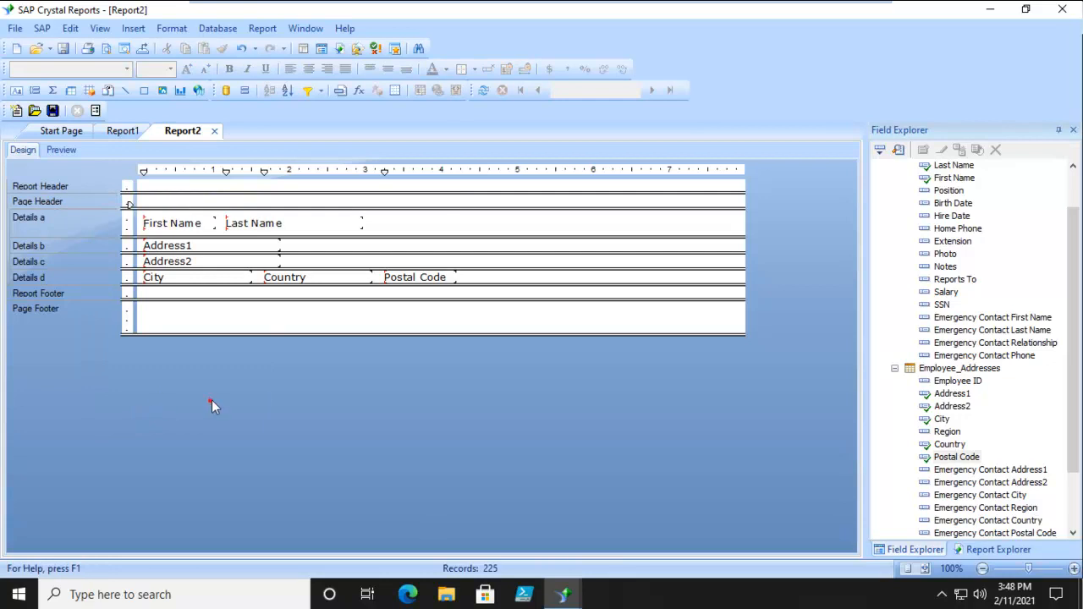
pyautogui.click(60, 150)
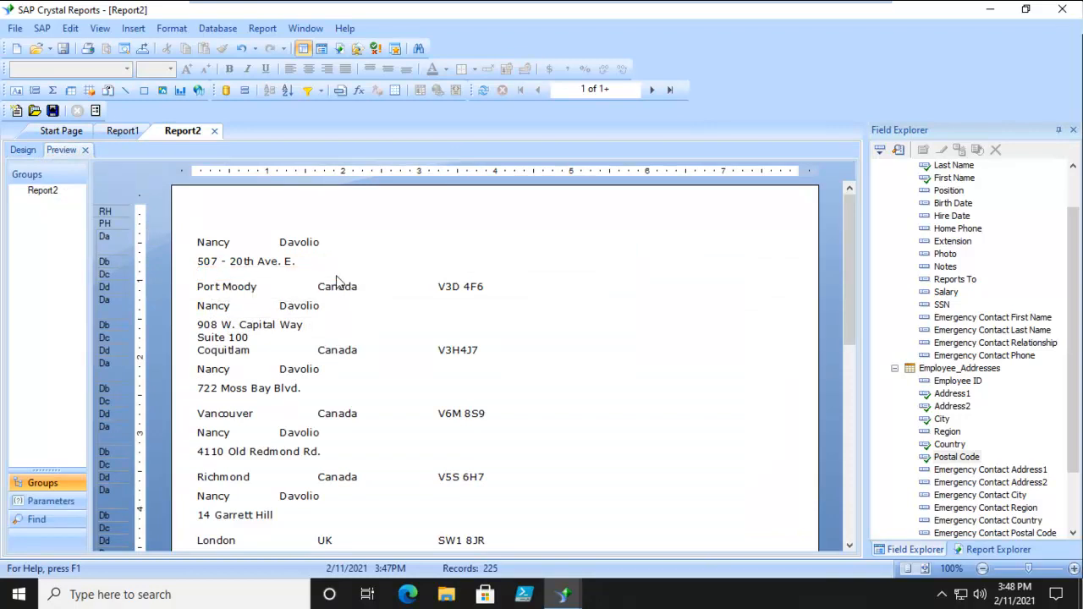
pyautogui.click(23, 150)
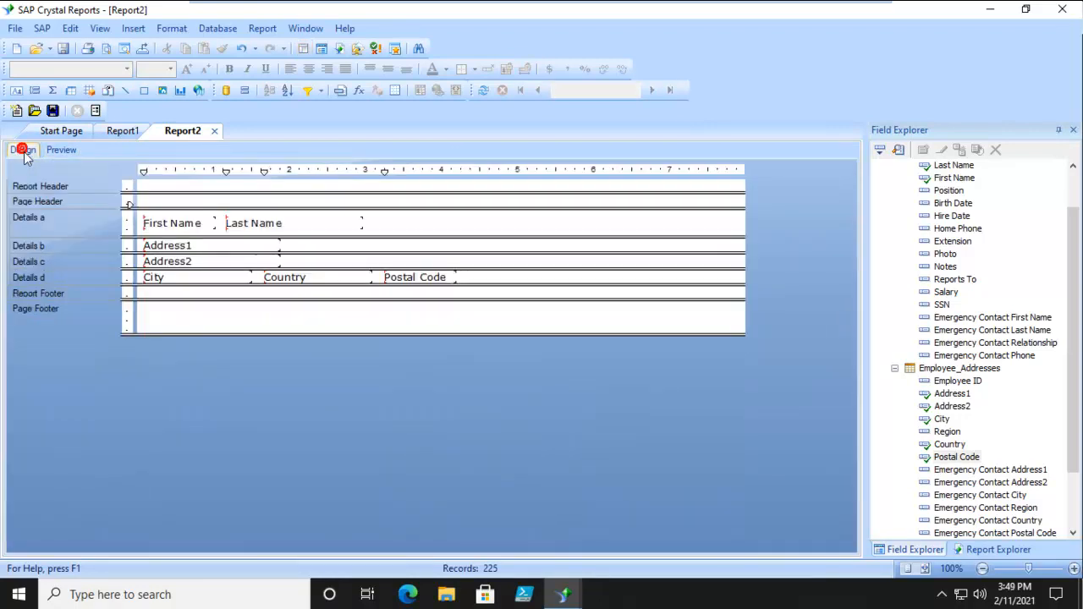
# In Section Expert, enable Suppress Blank Section for the Address2 Details section
pyautogui.rightClick(81, 266)
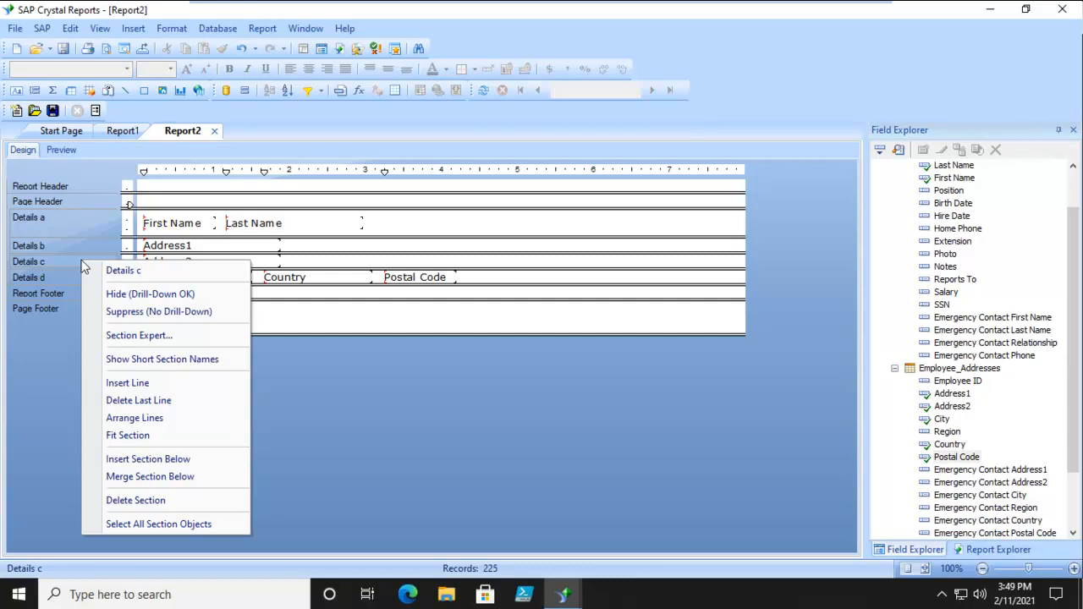
pyautogui.click(128, 340)
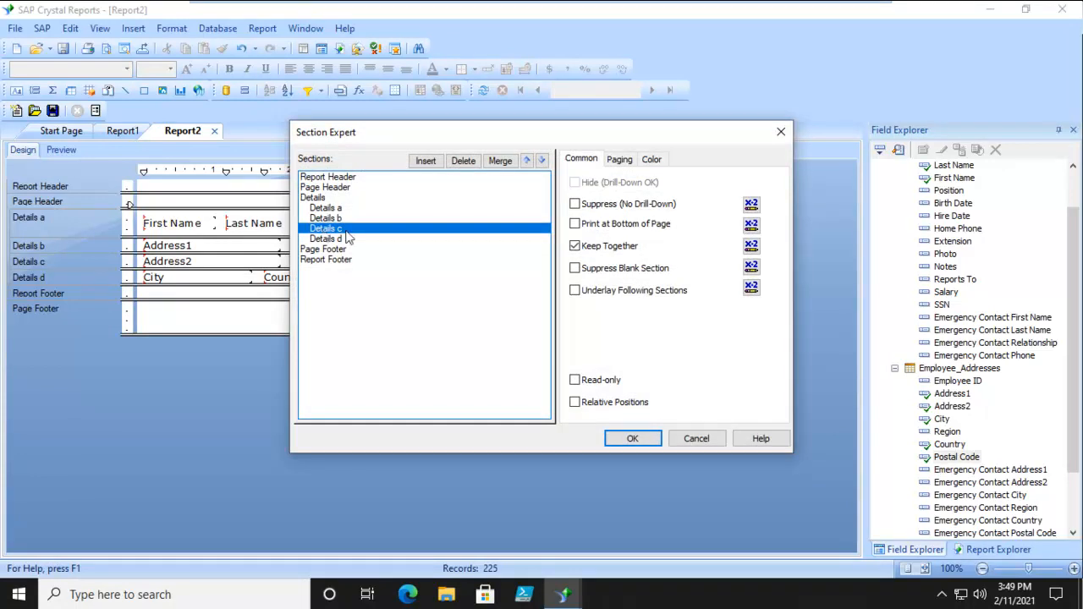
pyautogui.click(574, 268)
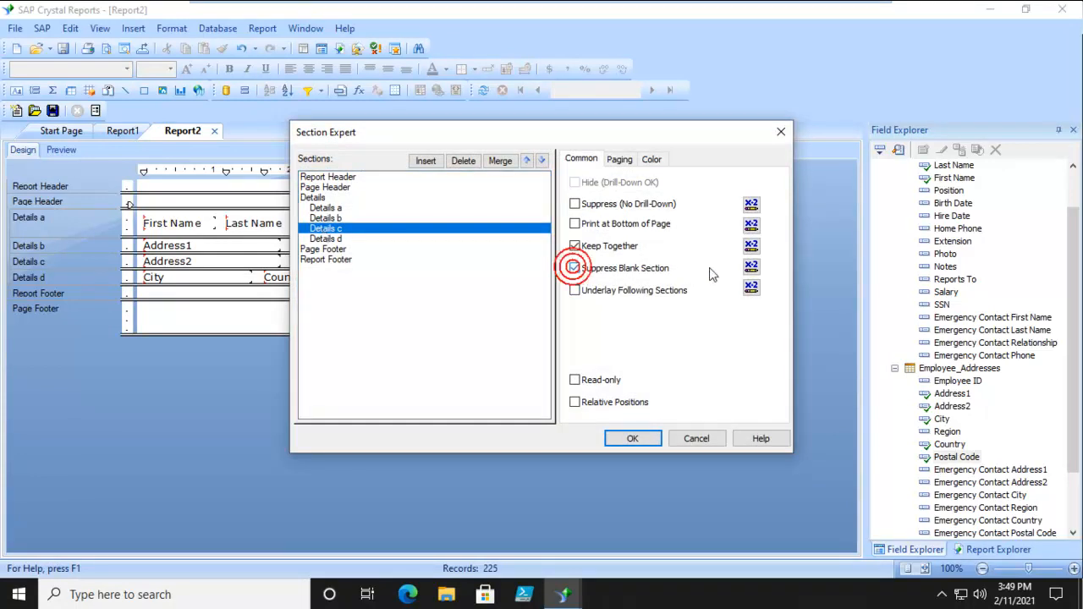
pyautogui.click(628, 439)
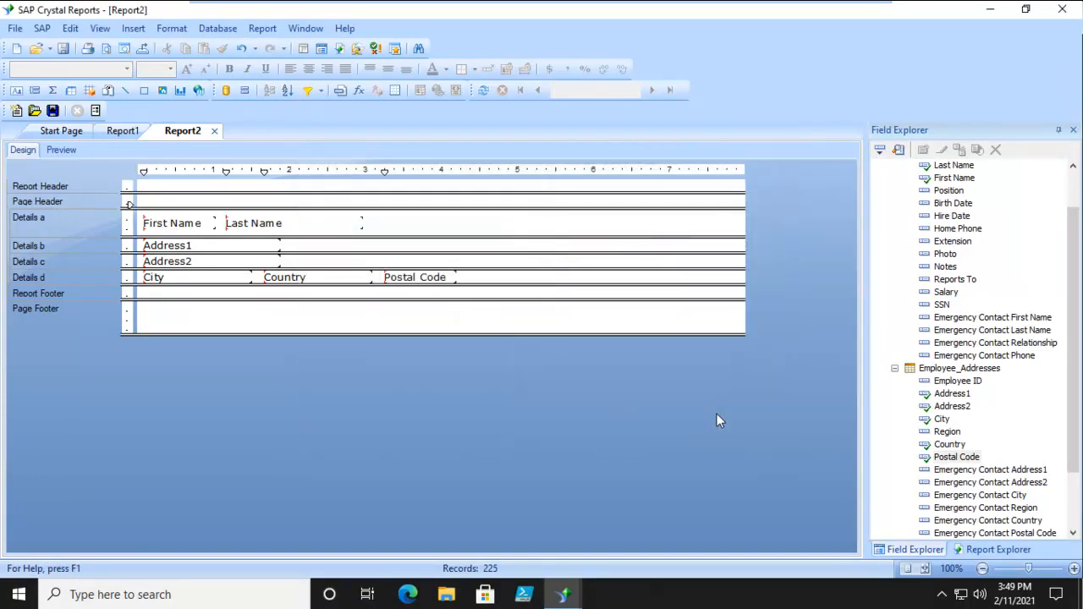
# Heighten the last Details section and draw a horizontal line about 4.6 in long beneath the city row
pyautogui.moveTo(126, 286); pyautogui.dragTo(129, 303)
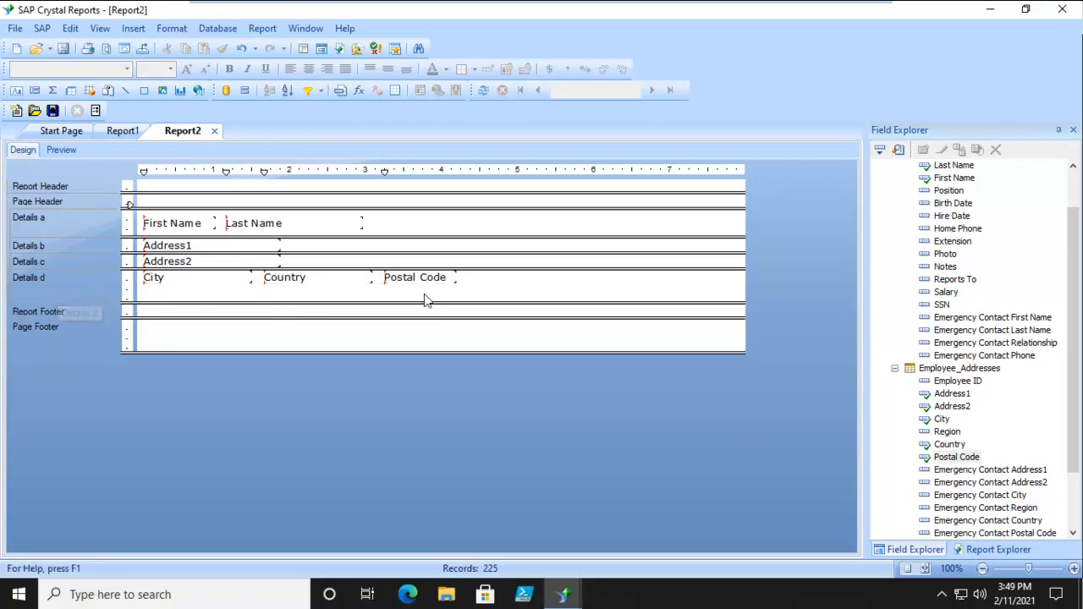
pyautogui.click(125, 90)
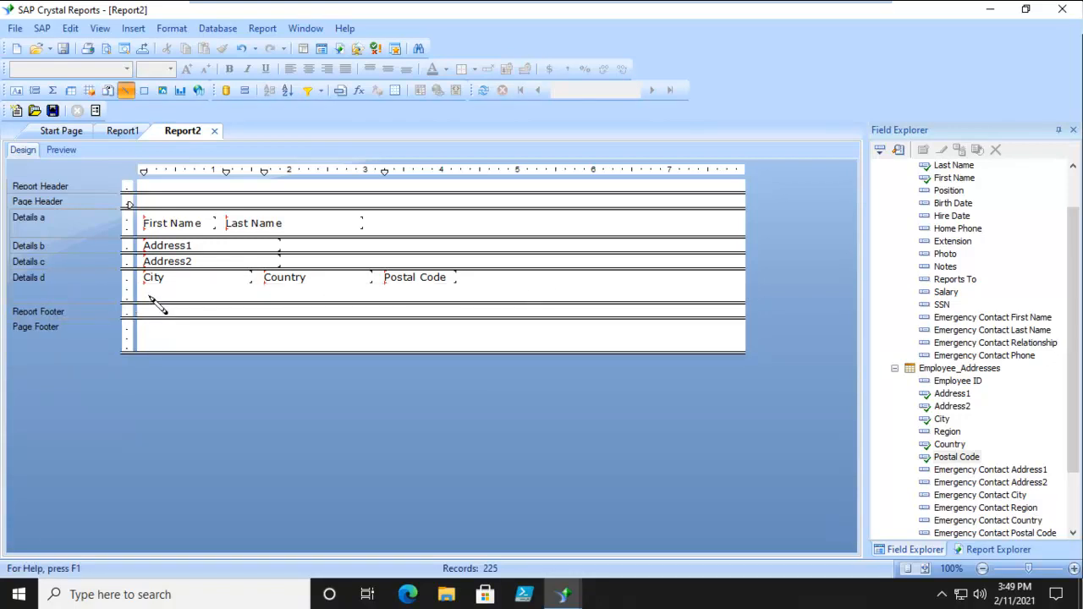
pyautogui.moveTo(143, 290); pyautogui.dragTo(493, 289)
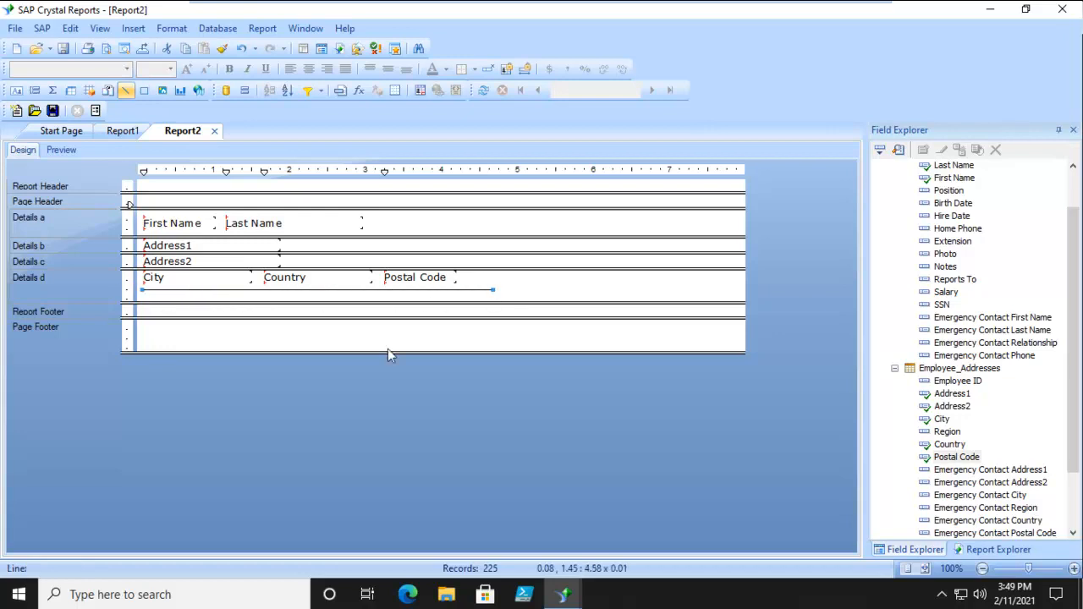
# Preview the report and browse its records and pages from first to last
pyautogui.click(53, 149)
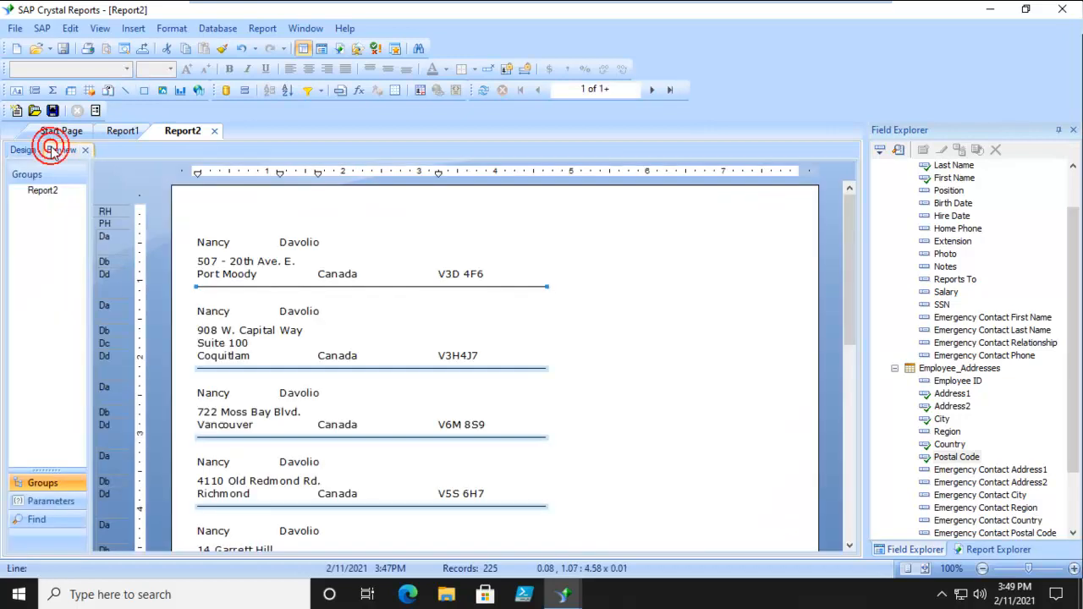
pyautogui.click(630, 285)
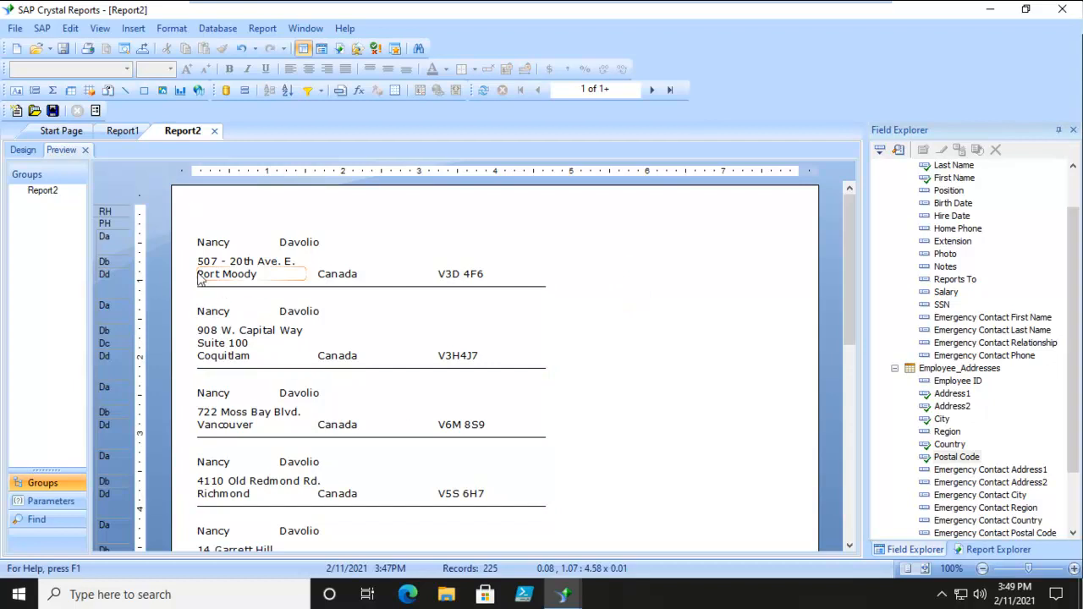
pyautogui.click(608, 354)
pyautogui.scroll(-6, 610, 356)
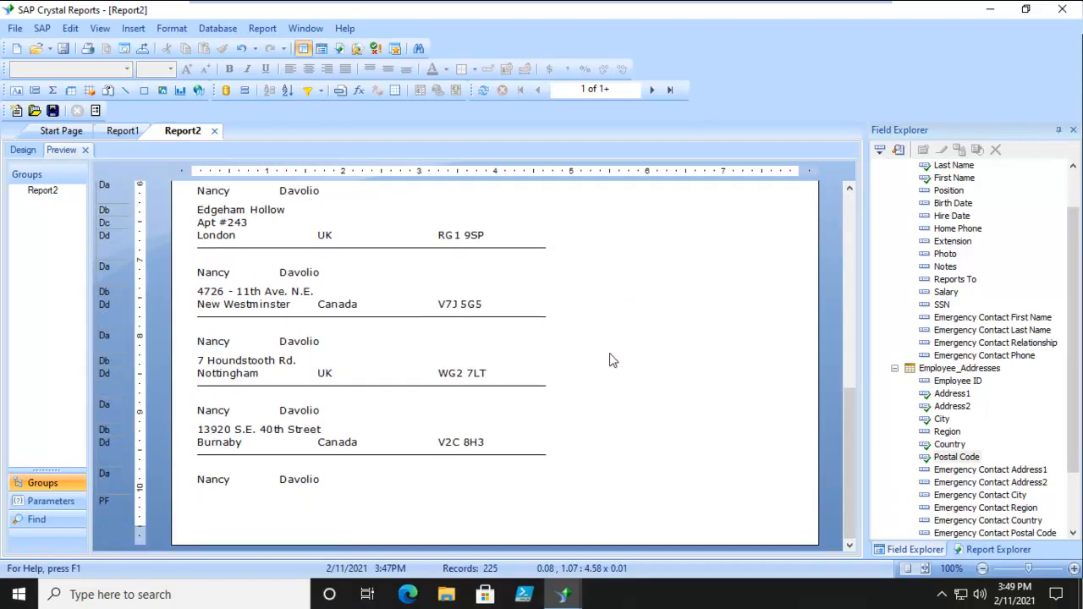
pyautogui.scroll(7, 613, 360)
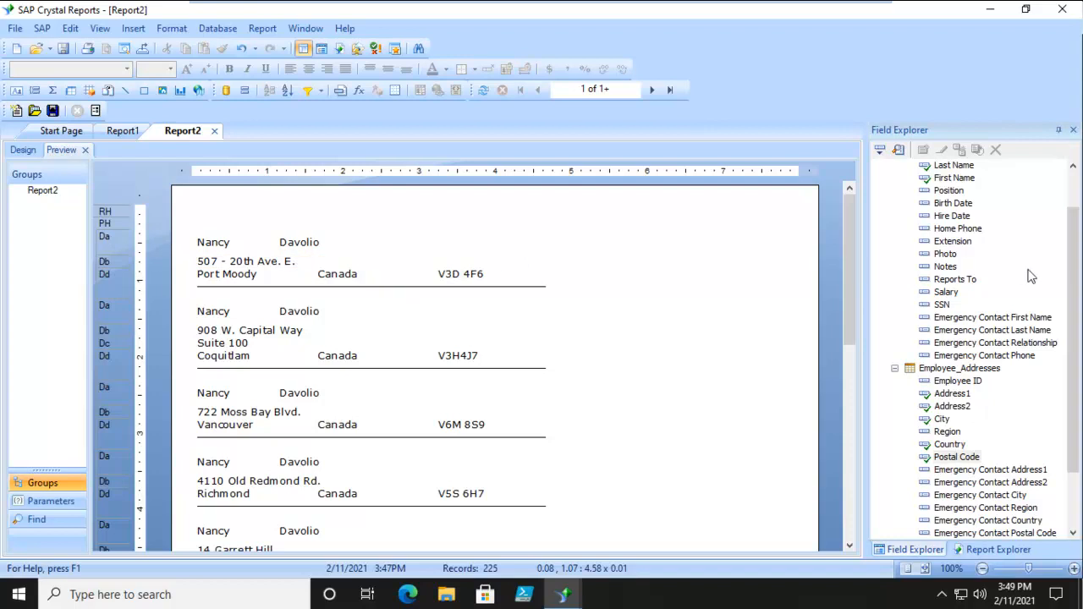
pyautogui.scroll(2, 1072, 277)
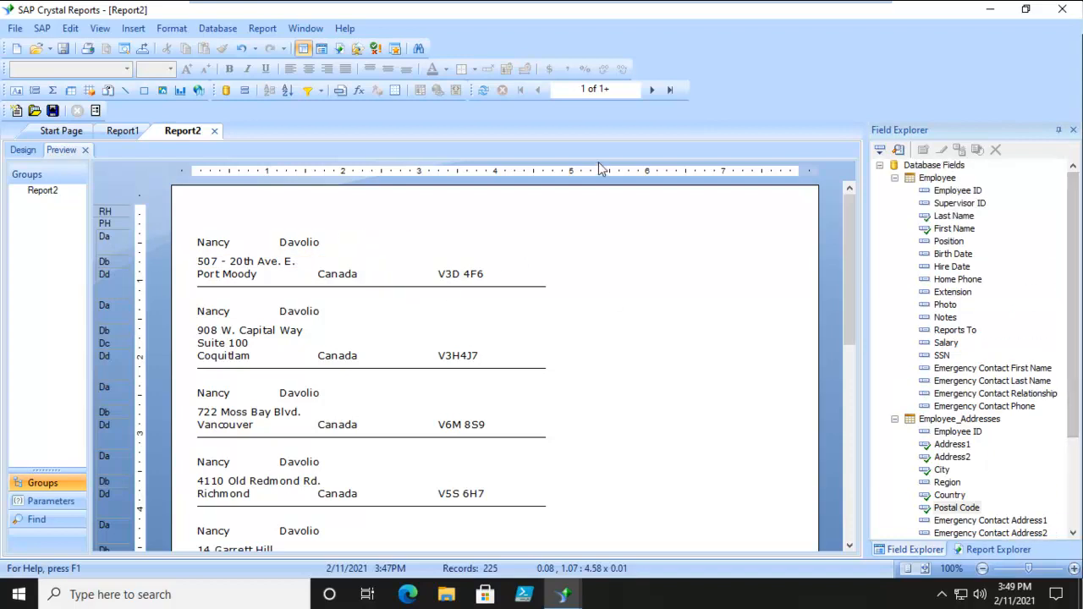
pyautogui.click(671, 89)
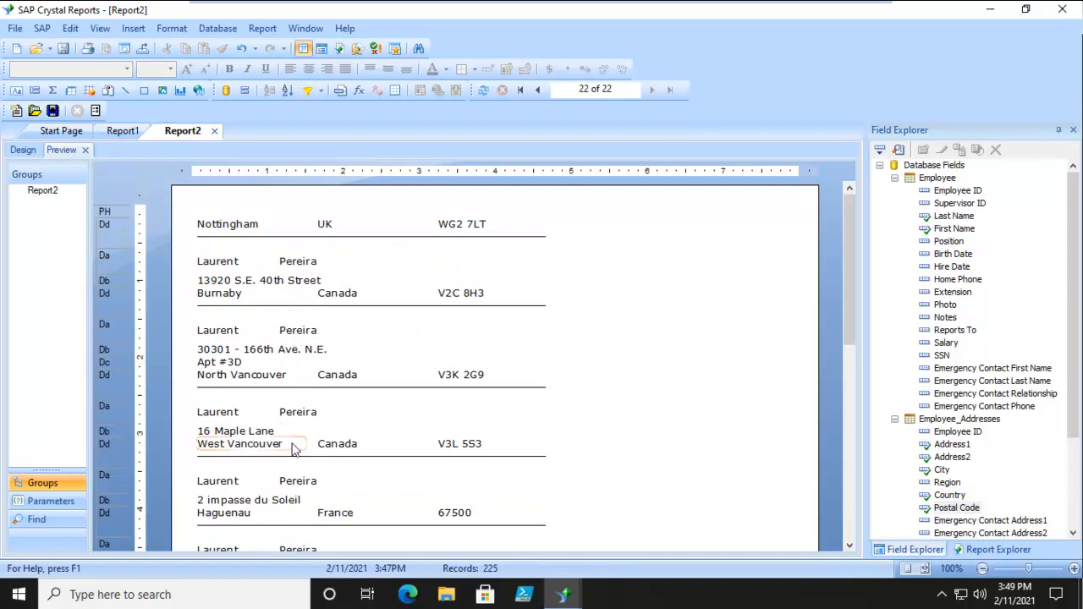
pyautogui.click(520, 90)
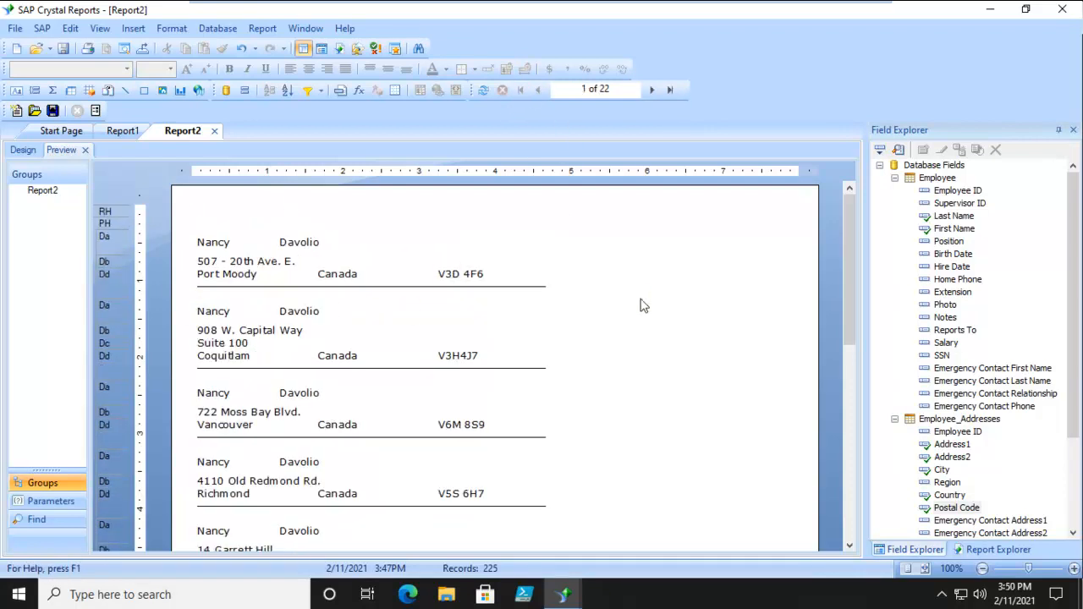